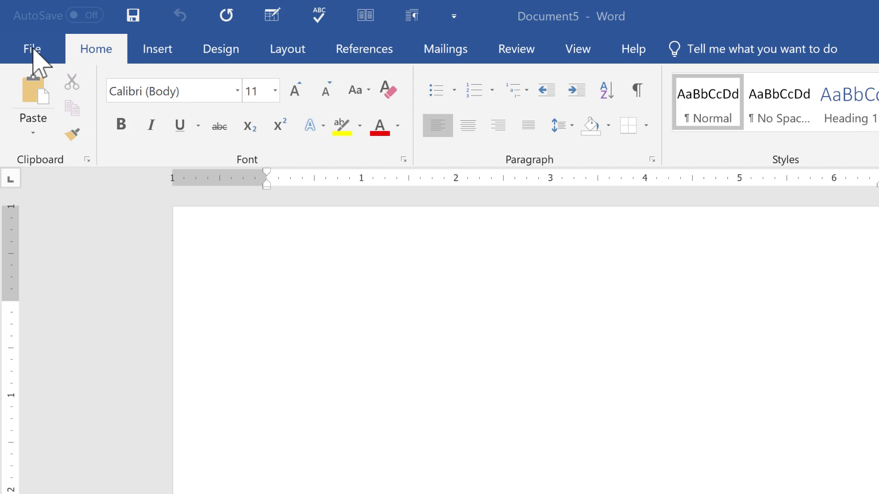
# - Go to File > New and put the cursor in the online template search box
pyautogui.click(33, 49)
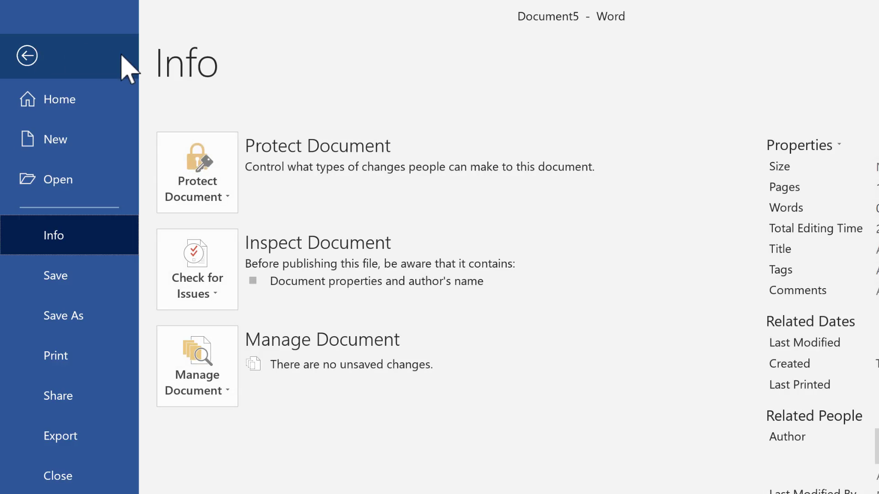
pyautogui.click(49, 153)
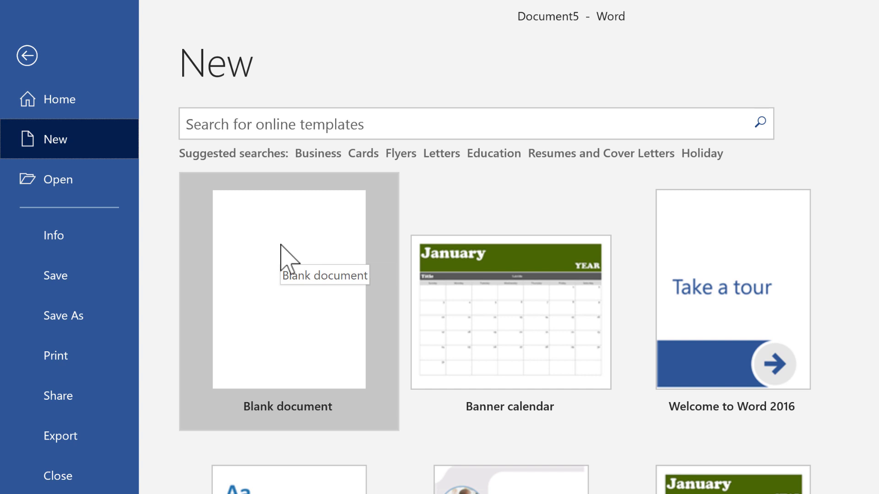
pyautogui.click(353, 133)
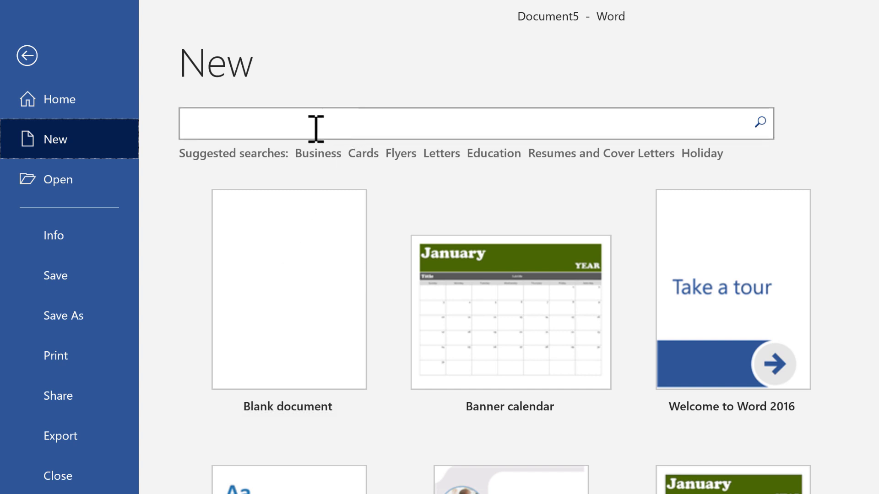
pyautogui.click(602, 118)
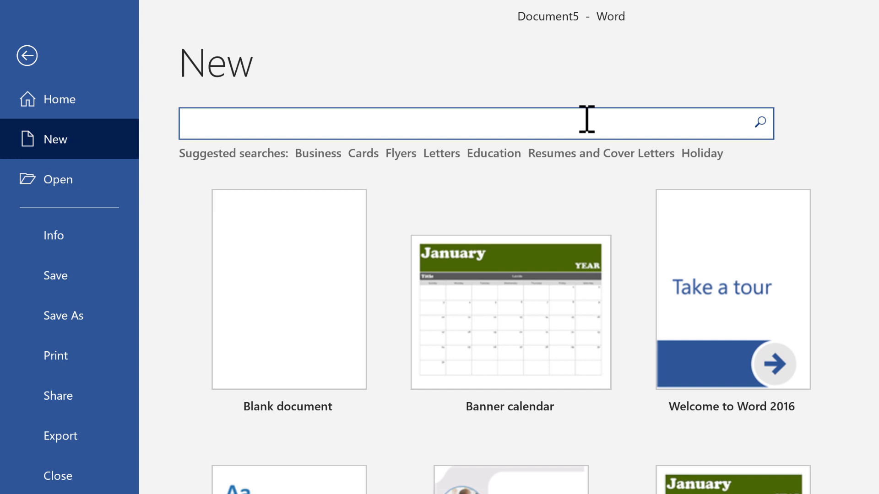
# - Search online templates for 'certificate' and browse the resulting certificate designs
pyautogui.write('certificate')
pyautogui.press('Return')
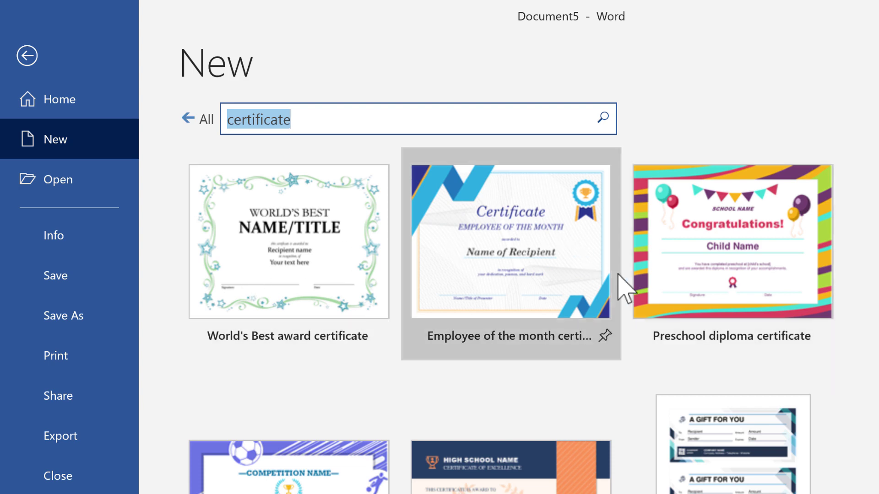
pyautogui.scroll(-5, 664, 316)
pyautogui.scroll(-5, 688, 307)
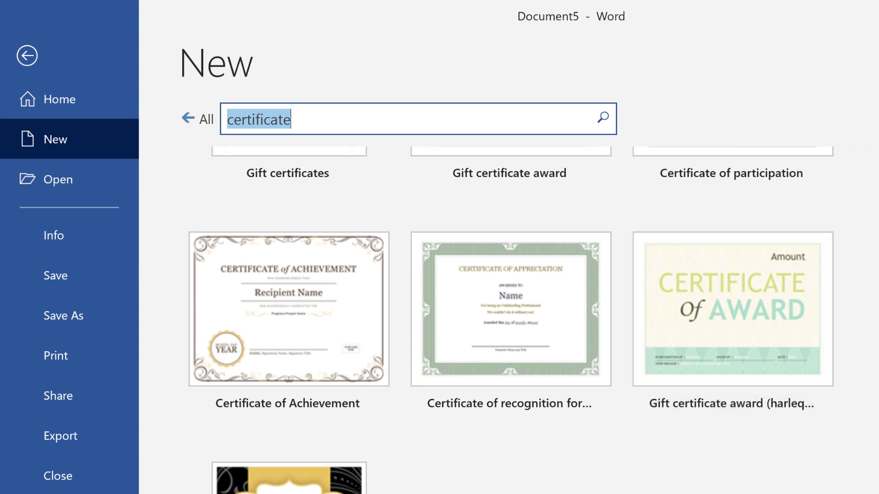
pyautogui.scroll(-15, 511, 301)
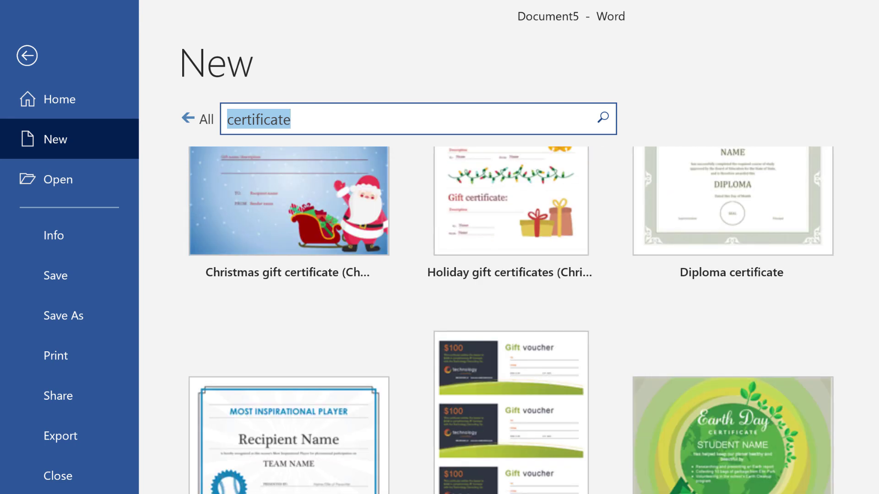
pyautogui.scroll(-5, 511, 301)
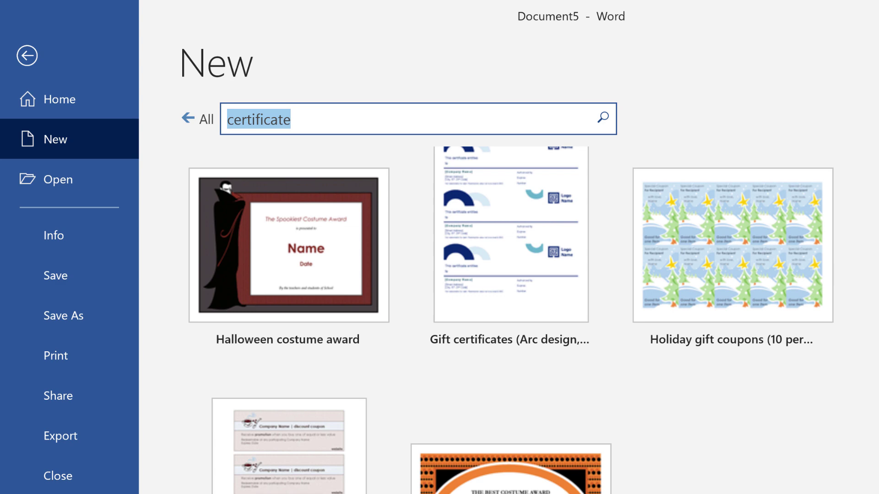
pyautogui.scroll(5, 510, 301)
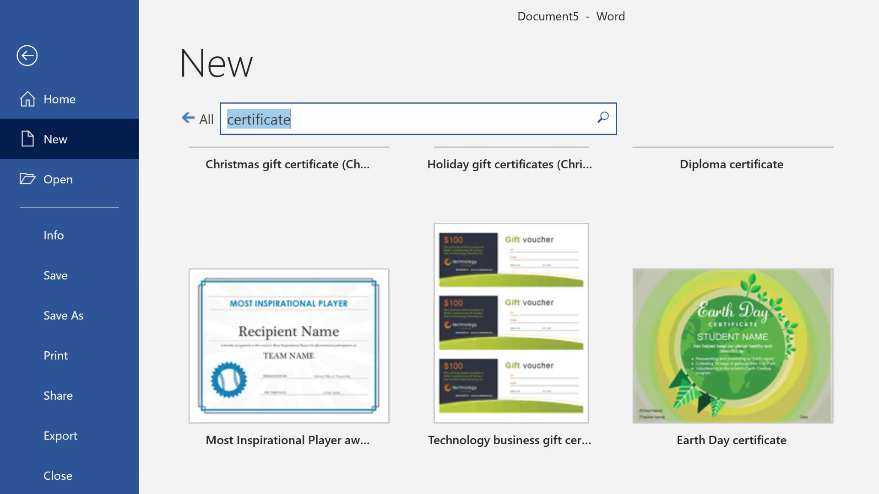
pyautogui.scroll(3, 511, 301)
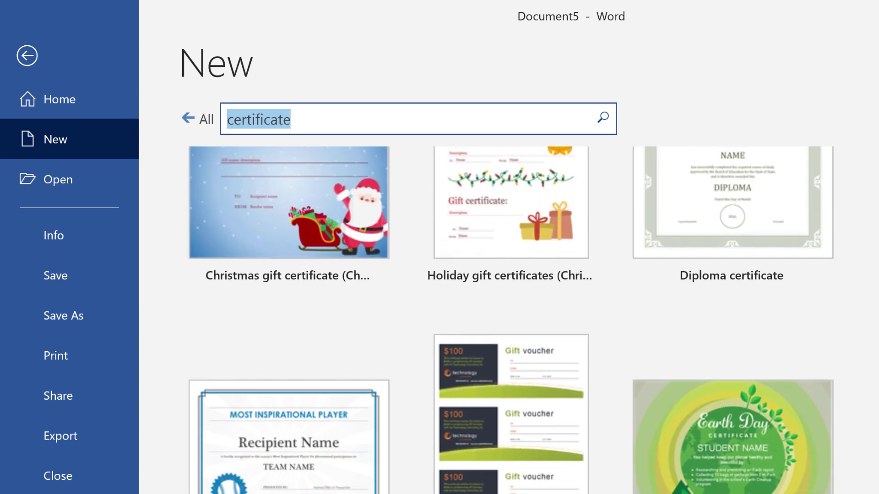
pyautogui.scroll(-10, 511, 301)
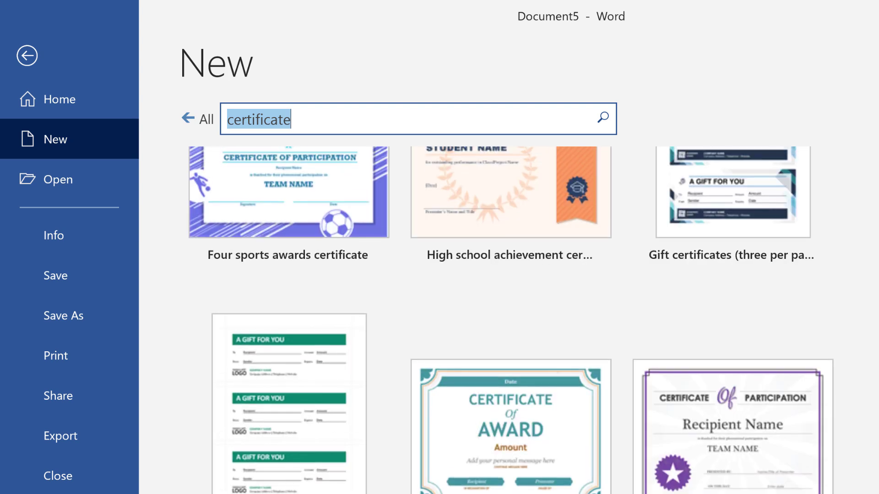
pyautogui.scroll(6, 511, 302)
pyautogui.scroll(-6, 510, 301)
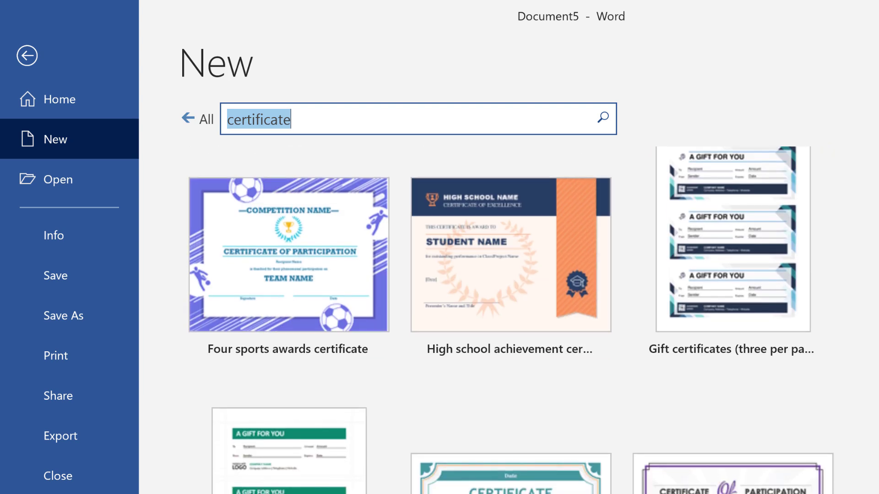
pyautogui.scroll(5, 755, 274)
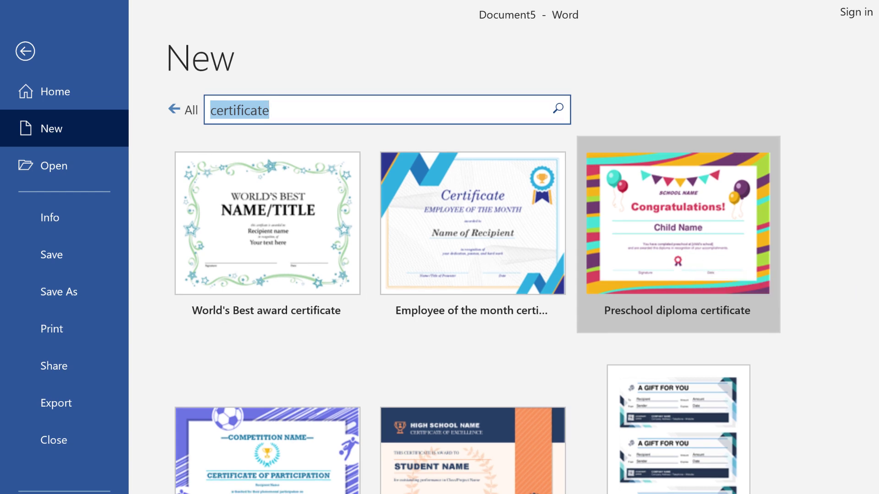
pyautogui.scroll(-10, 669, 238)
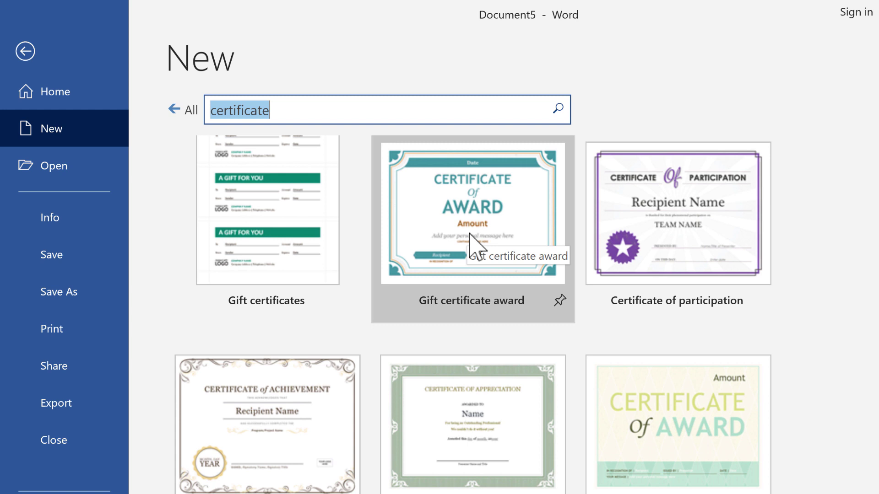
pyautogui.scroll(-8, 481, 247)
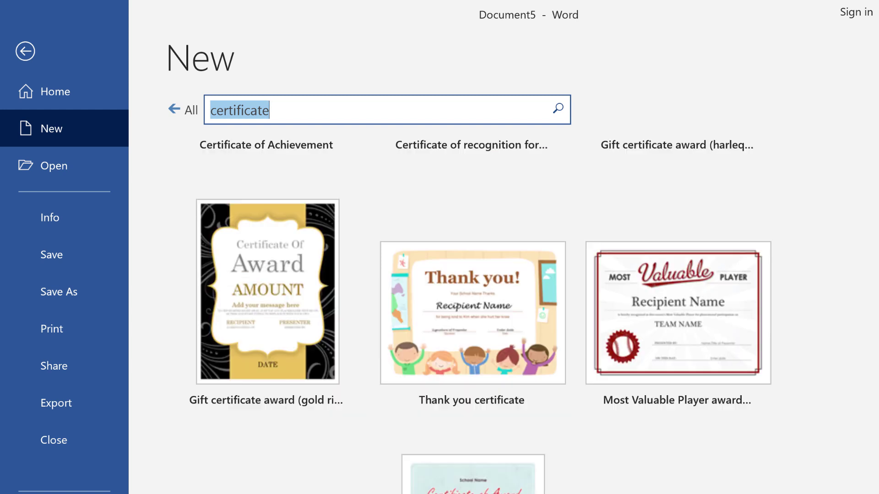
pyautogui.scroll(5, 538, 275)
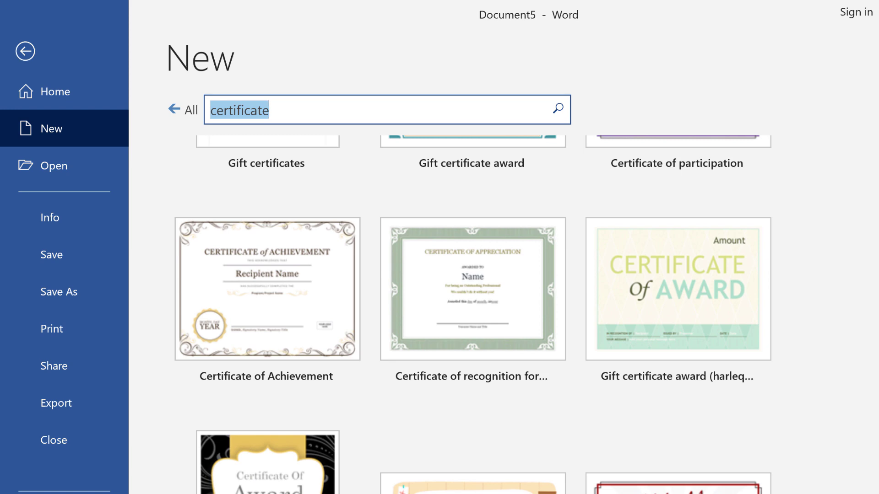
pyautogui.scroll(-12, 514, 314)
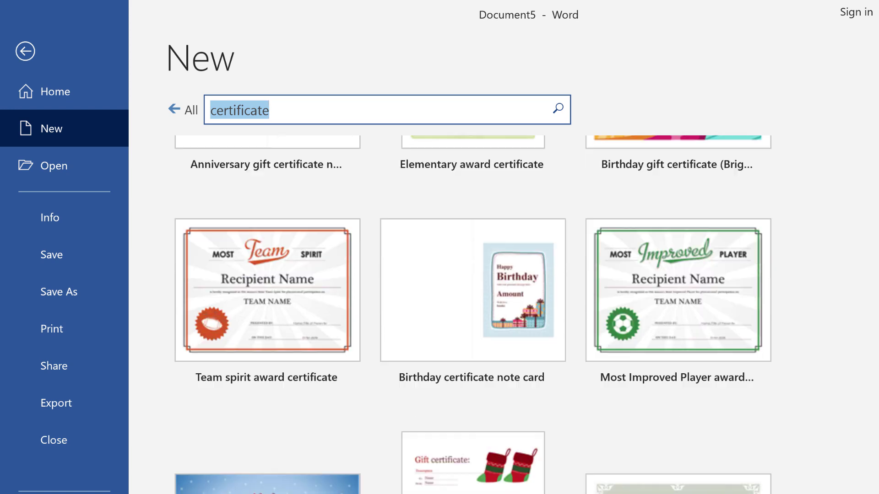
pyautogui.scroll(-5, 473, 314)
pyautogui.scroll(1, 473, 314)
pyautogui.scroll(-5, 473, 315)
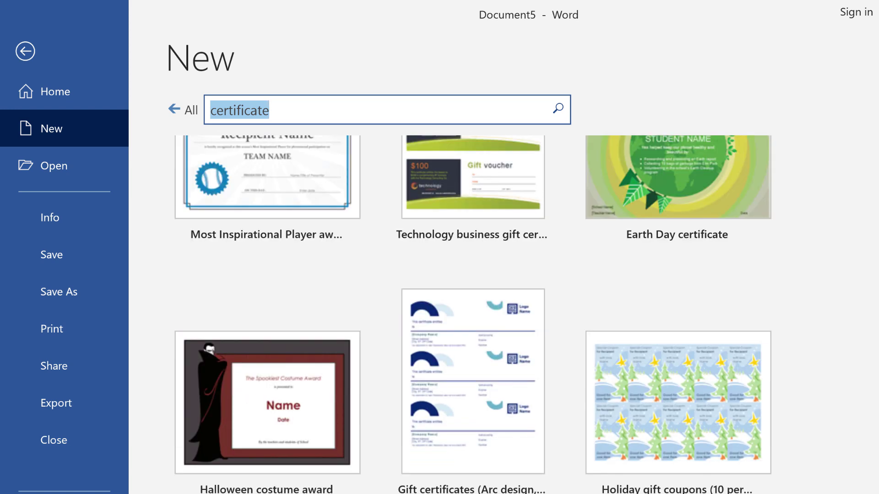
pyautogui.scroll(-3, 473, 298)
pyautogui.scroll(12, 473, 297)
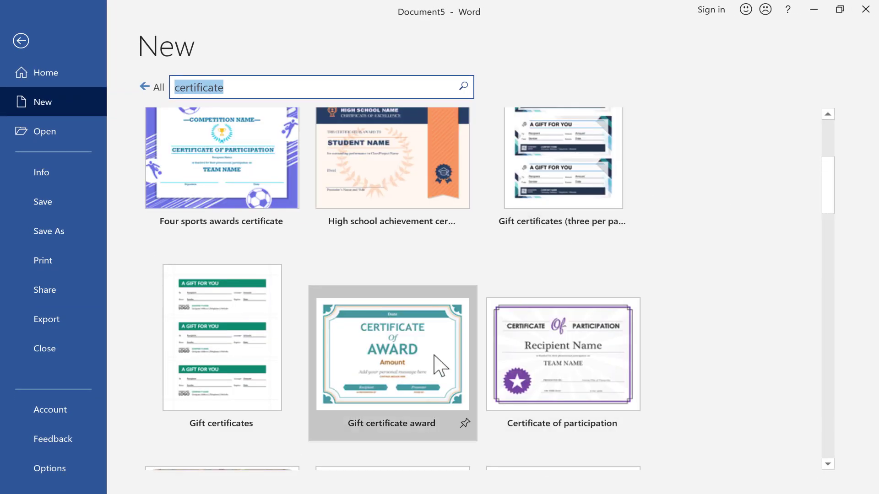
# - Preview the teal Gift certificate award template and create a new document from it
pyautogui.click(420, 354)
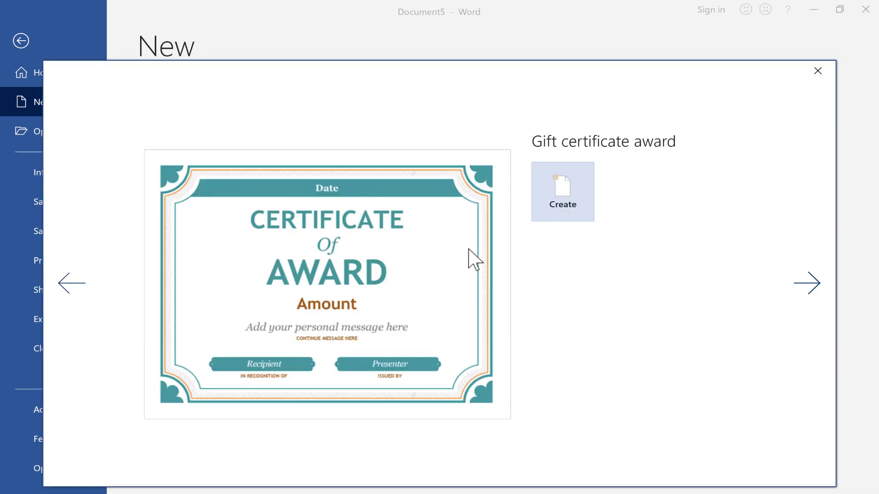
pyautogui.click(806, 285)
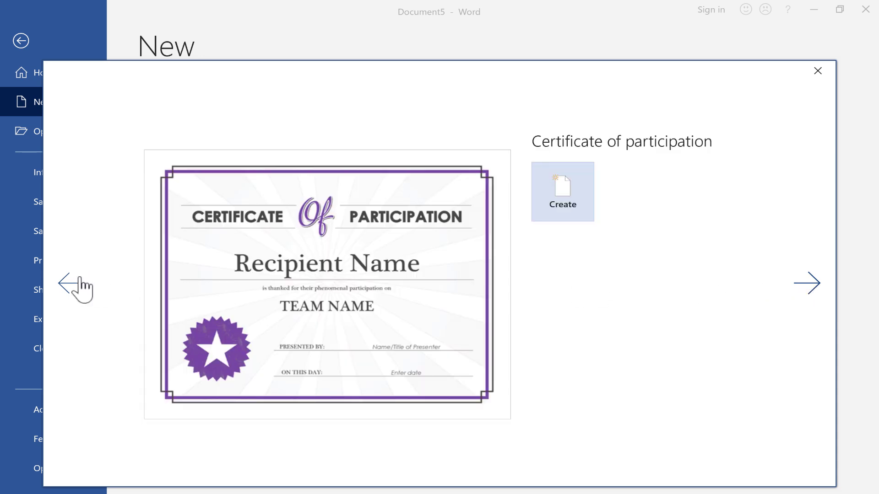
pyautogui.click(67, 297)
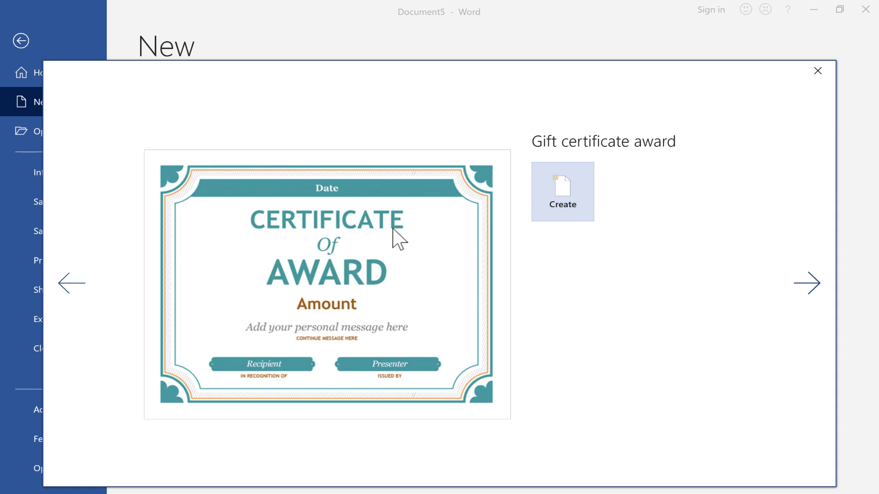
pyautogui.click(568, 188)
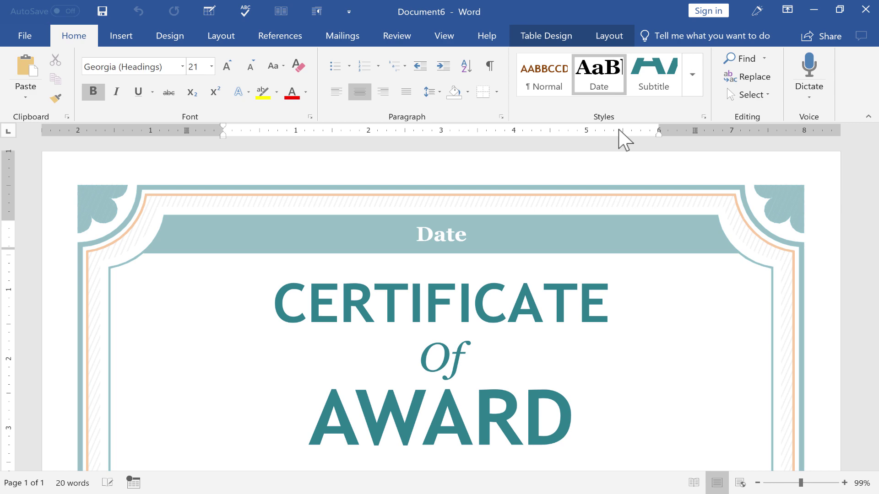
pyautogui.scroll(-5, 510, 226)
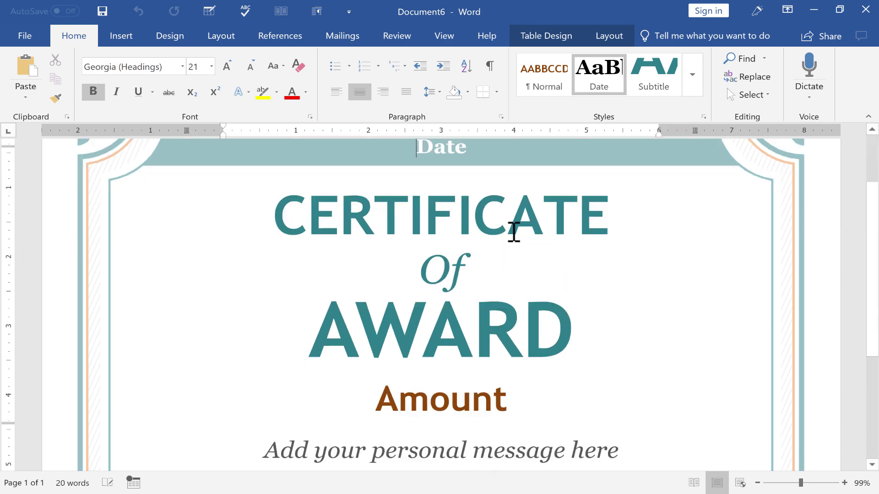
pyautogui.scroll(-3, 511, 226)
pyautogui.scroll(8, 489, 240)
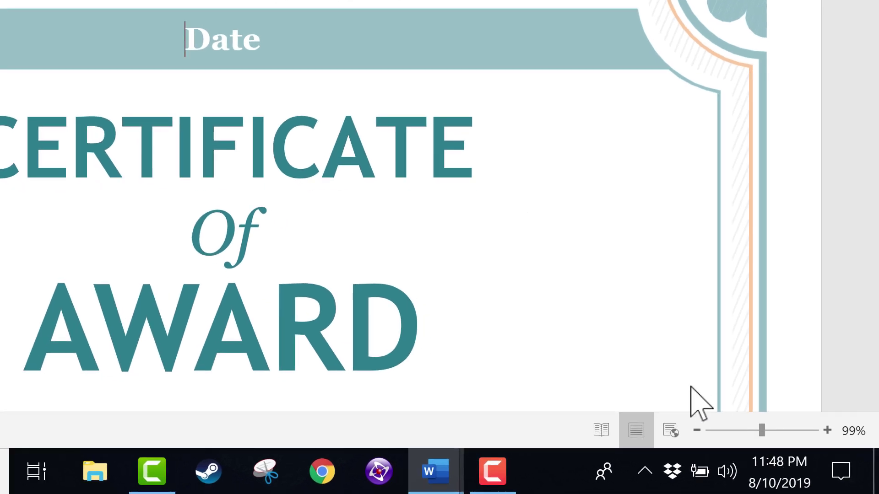
pyautogui.moveTo(761, 431)
pyautogui.mouseDown()
pyautogui.moveTo(725, 430)
pyautogui.moveTo(777, 430)
pyautogui.moveTo(753, 430)
pyautogui.mouseUp()
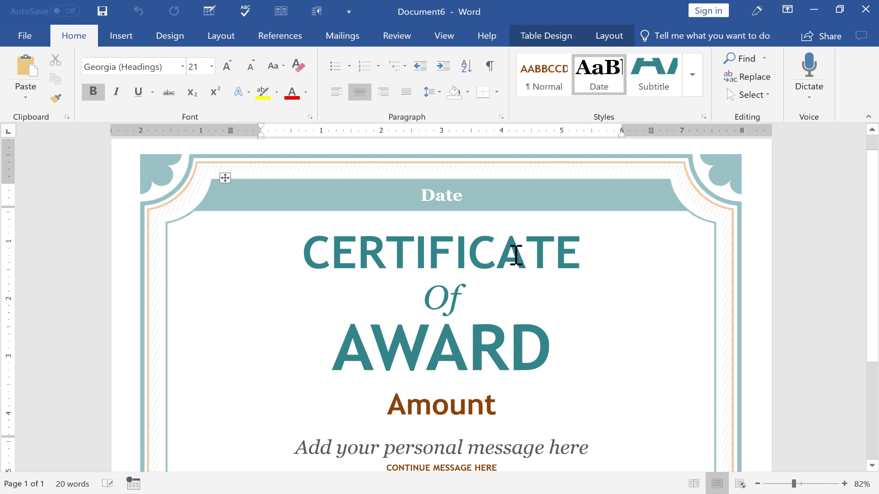
pyautogui.scroll(-2, 514, 259)
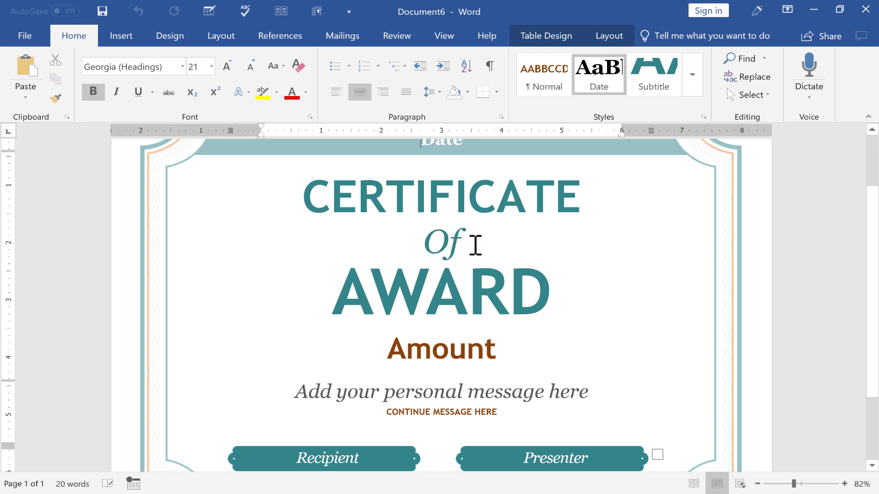
pyautogui.scroll(3, 475, 246)
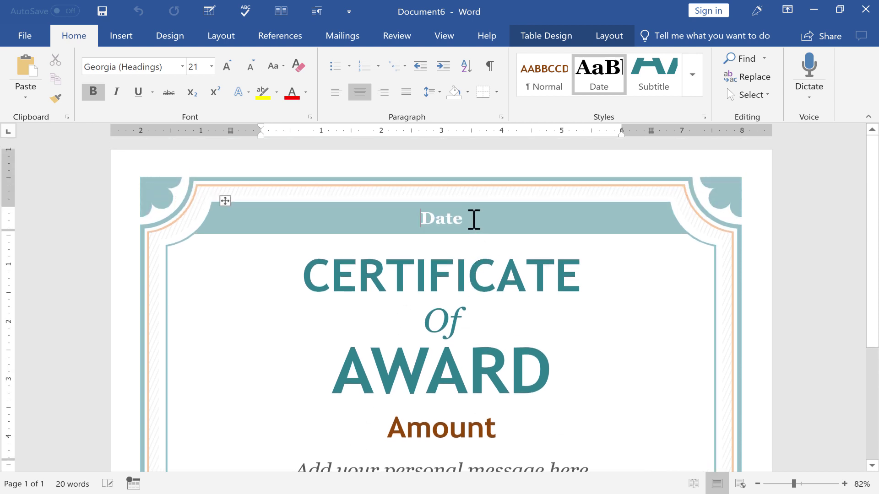
# - Replace the top banner's Date placeholder with 'November 14, 2020'
pyautogui.doubleClick(460, 219)
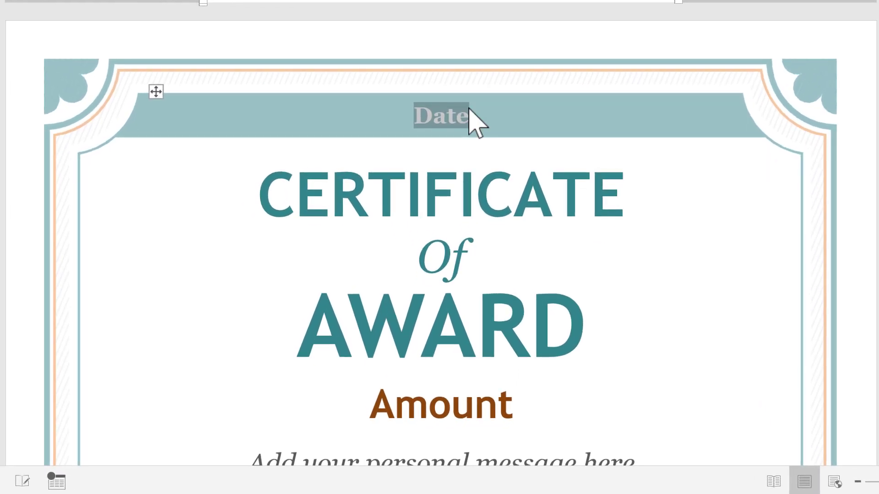
pyautogui.write('Novembe')
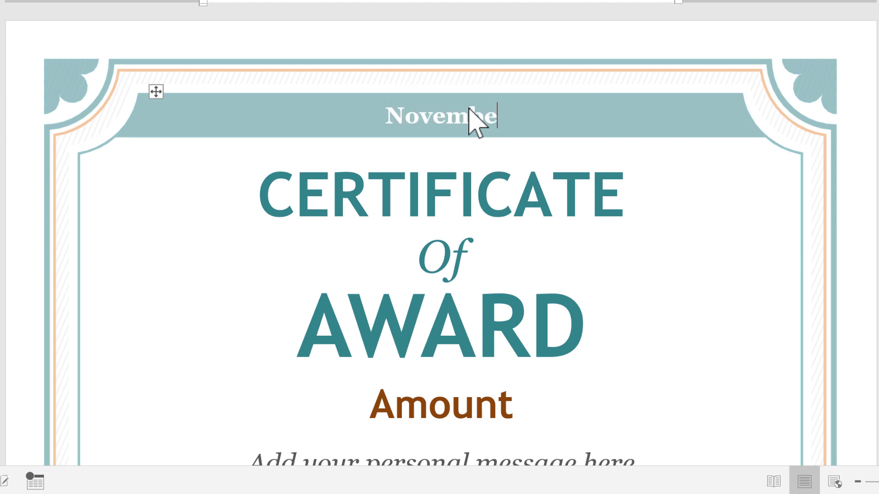
pyautogui.write('r 1')
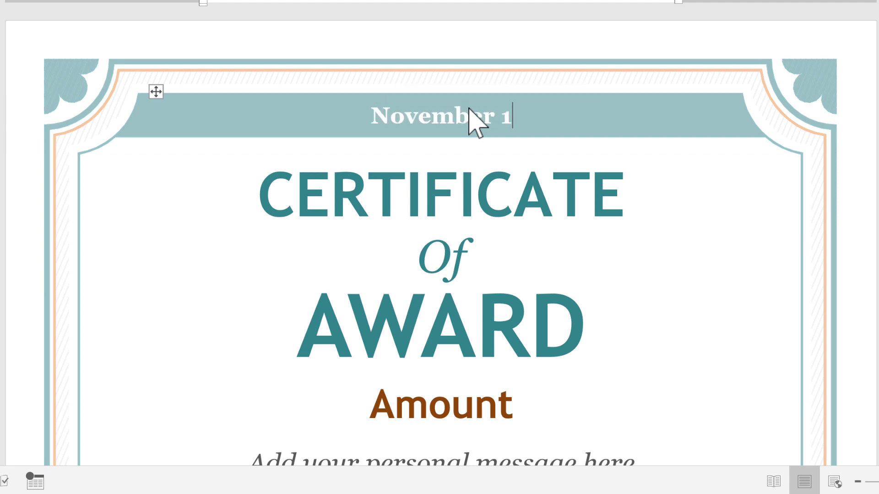
pyautogui.write('4, 2020')
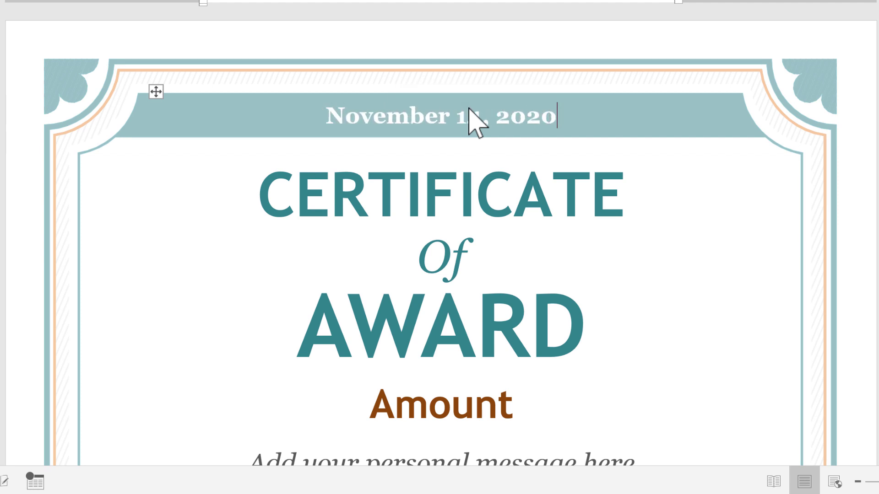
pyautogui.scroll(-2, 471, 292)
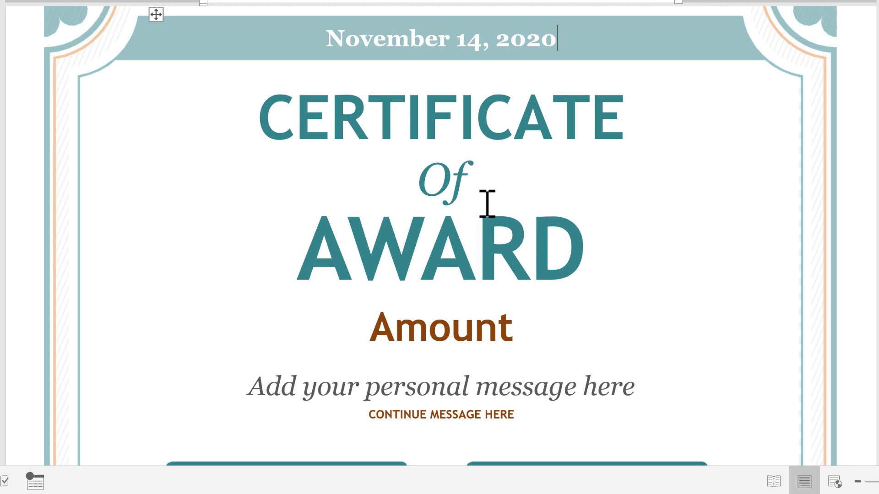
pyautogui.doubleClick(484, 239)
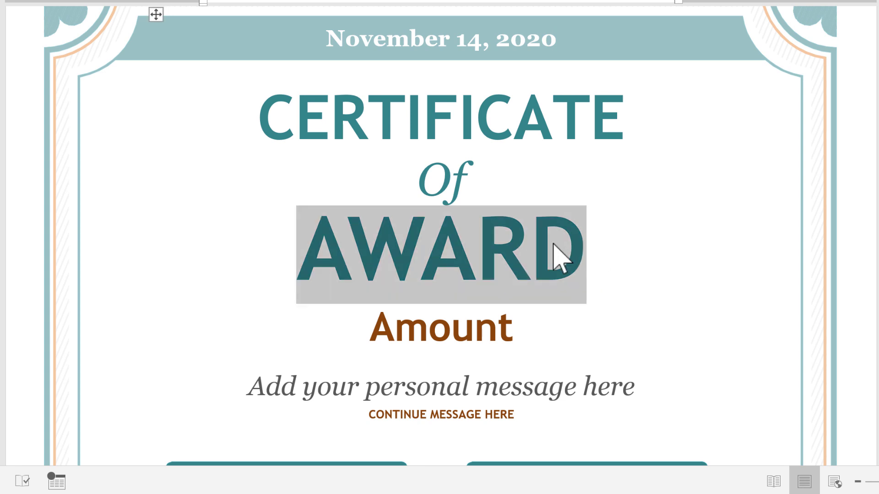
pyautogui.doubleClick(469, 142)
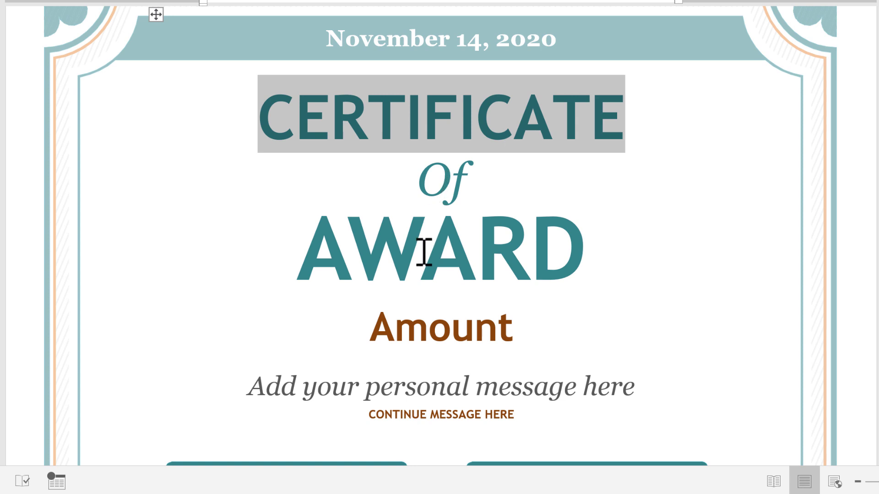
# - Change the title word AWARD to 'ACHEIVEMENT', which wraps onto a second line
pyautogui.doubleClick(440, 253)
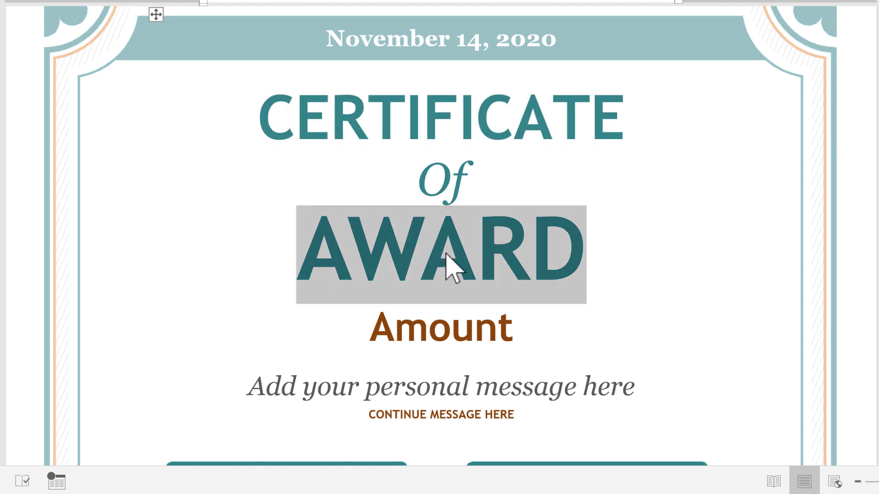
pyautogui.write('ACHEIVEMENT')
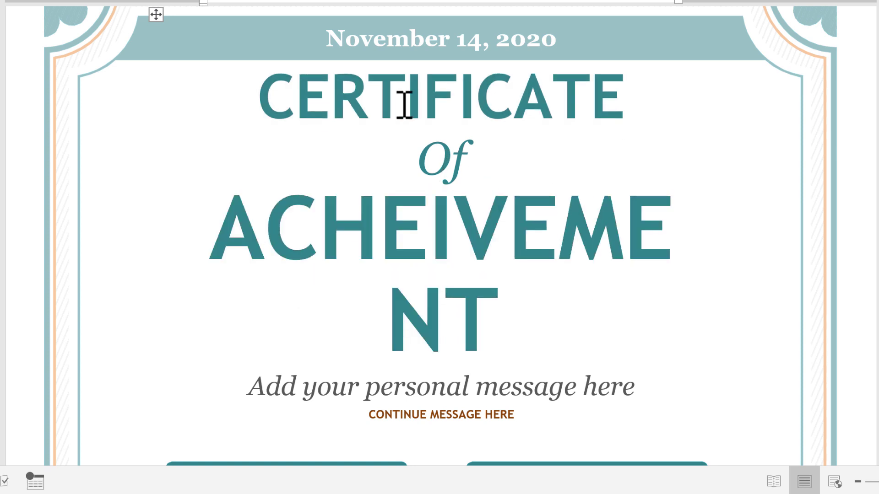
pyautogui.doubleClick(405, 116)
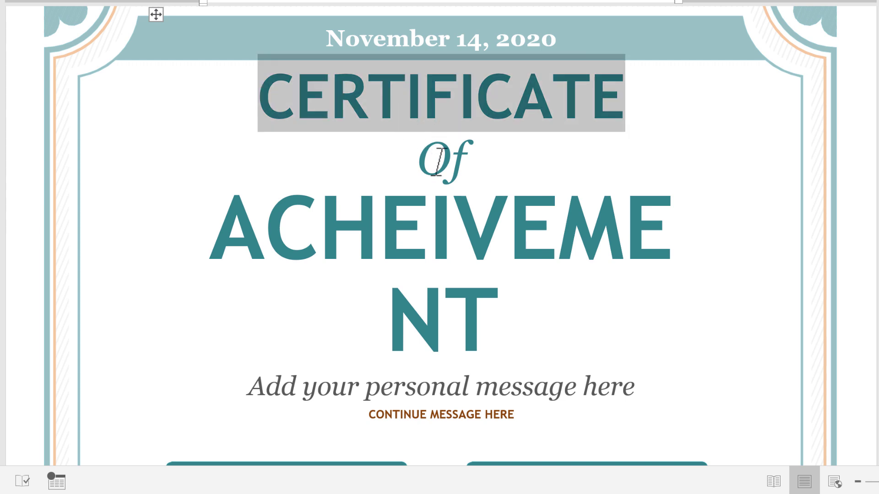
pyautogui.doubleClick(435, 170)
pyautogui.click(430, 225)
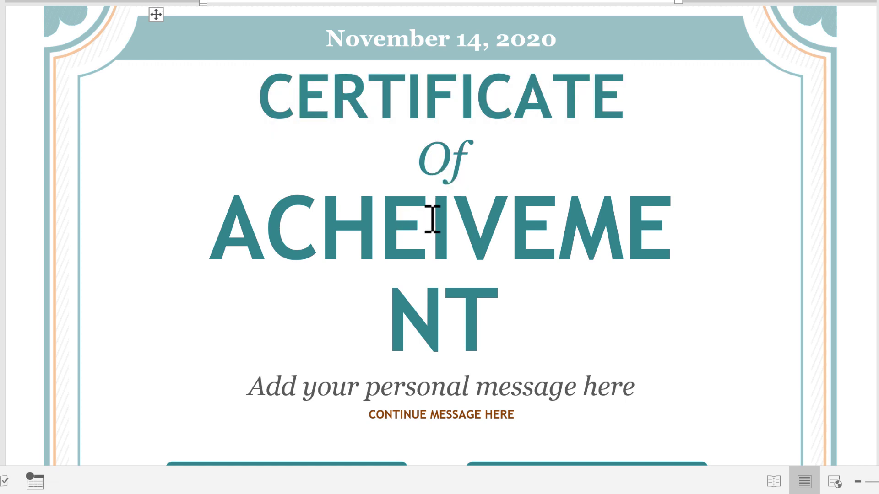
pyautogui.moveTo(433, 218); pyautogui.dragTo(291, 94)
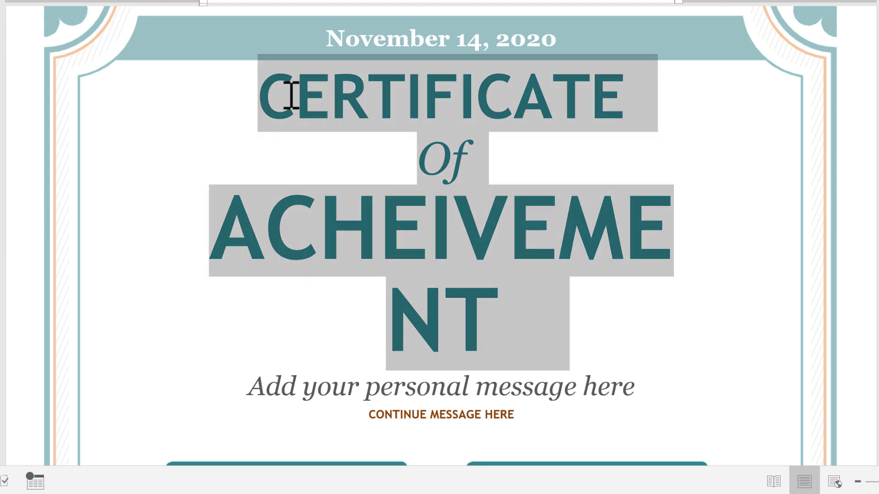
pyautogui.click(473, 232)
pyautogui.doubleClick(457, 98)
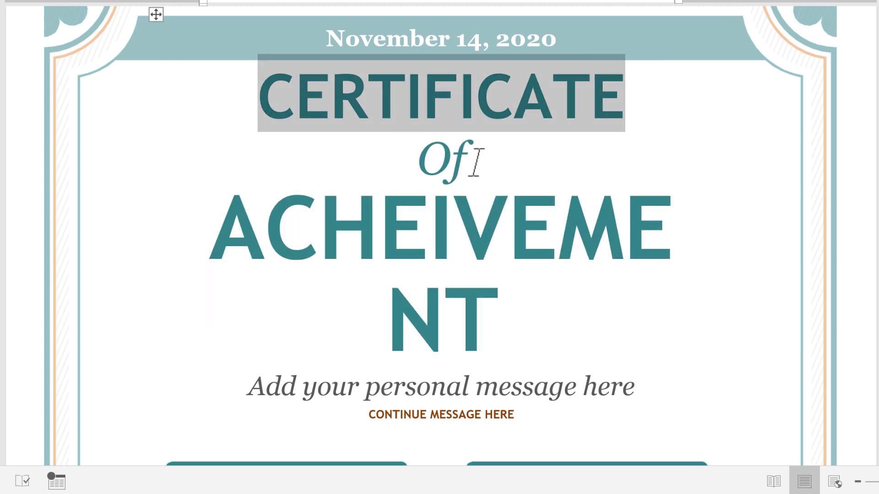
pyautogui.doubleClick(440, 165)
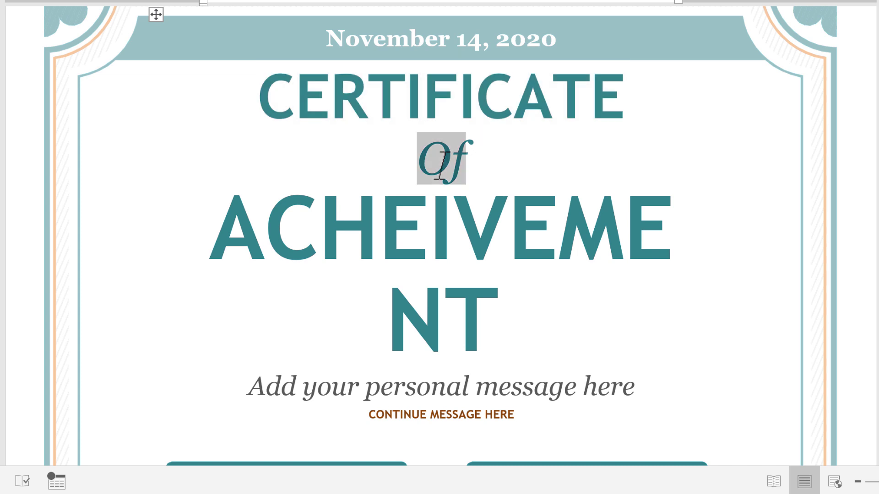
pyautogui.click(468, 317)
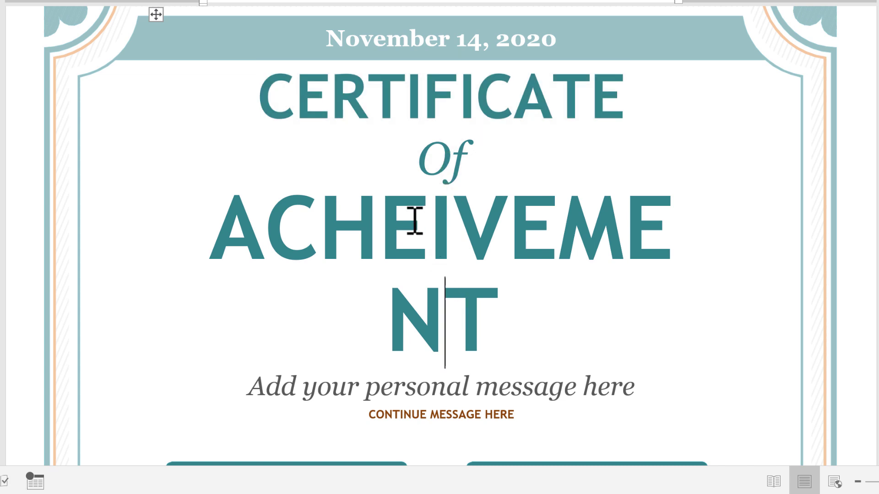
pyautogui.click(412, 222)
pyautogui.press('Left')
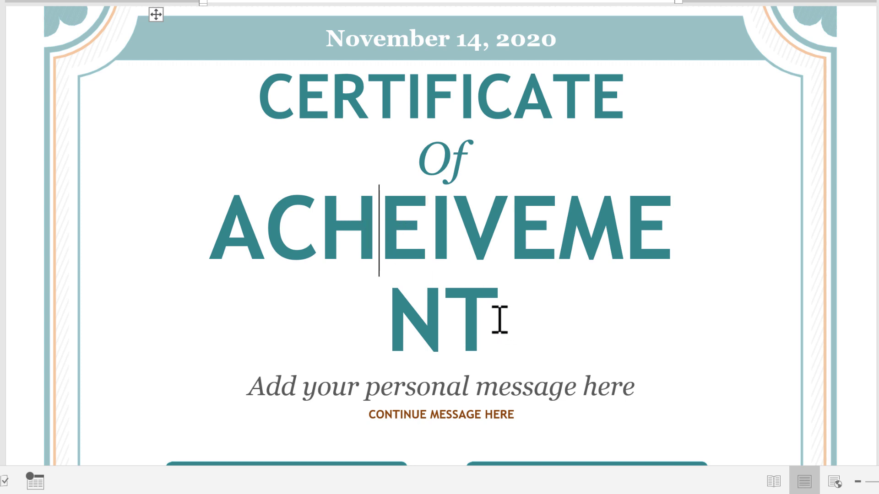
# - Resize ACHEIVEMENT to 64 pt so the title word fits on a single line
pyautogui.moveTo(500, 318); pyautogui.dragTo(444, 315)
pyautogui.moveTo(390, 281); pyautogui.dragTo(183, 226)
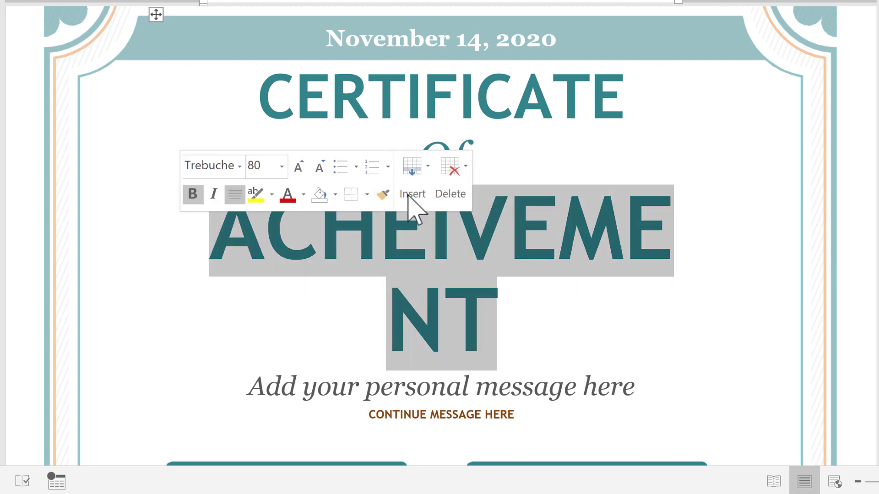
pyautogui.click(281, 166)
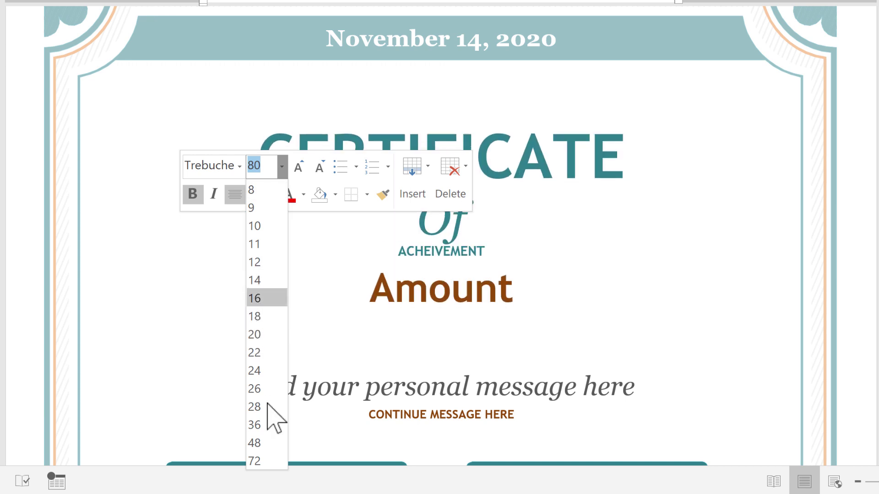
pyautogui.click(269, 461)
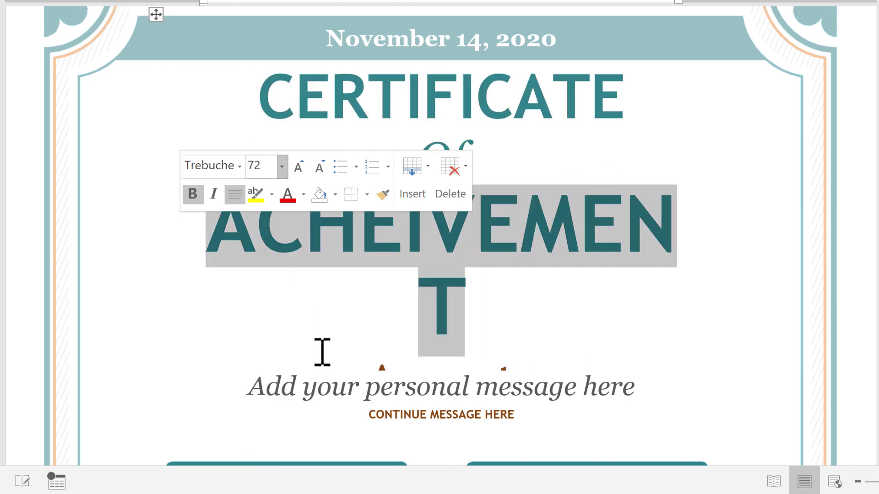
pyautogui.click(268, 165)
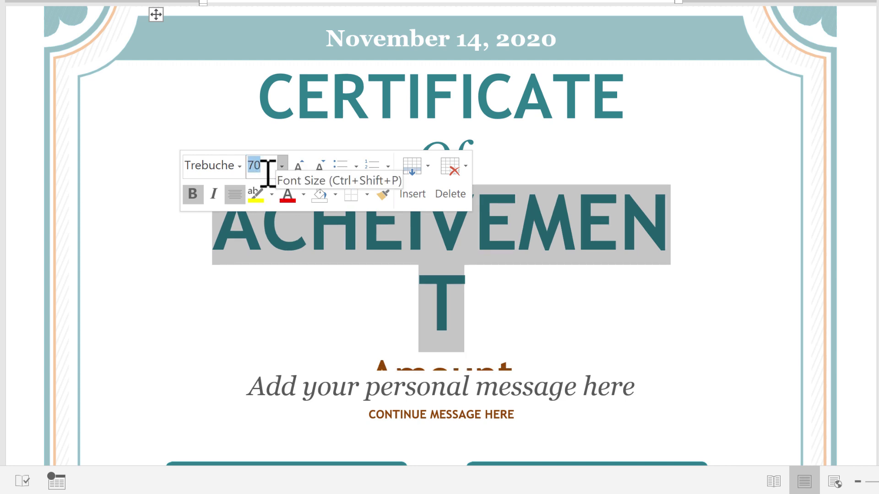
pyautogui.click(319, 169)
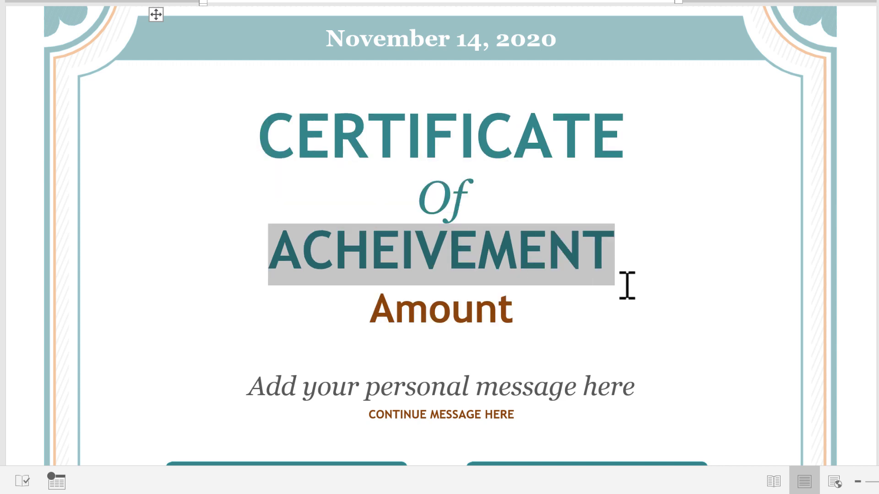
pyautogui.click(491, 259)
pyautogui.tripleClick(491, 260)
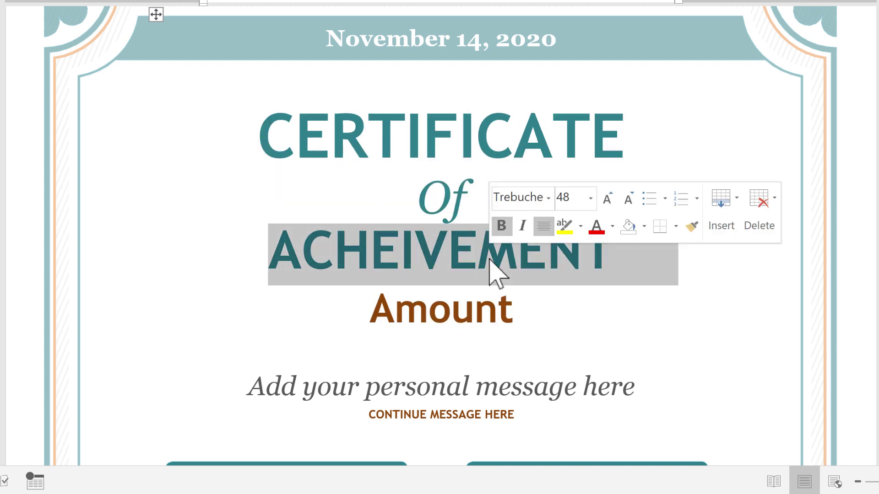
pyautogui.click(569, 197)
pyautogui.write('68')
pyautogui.press('Return')
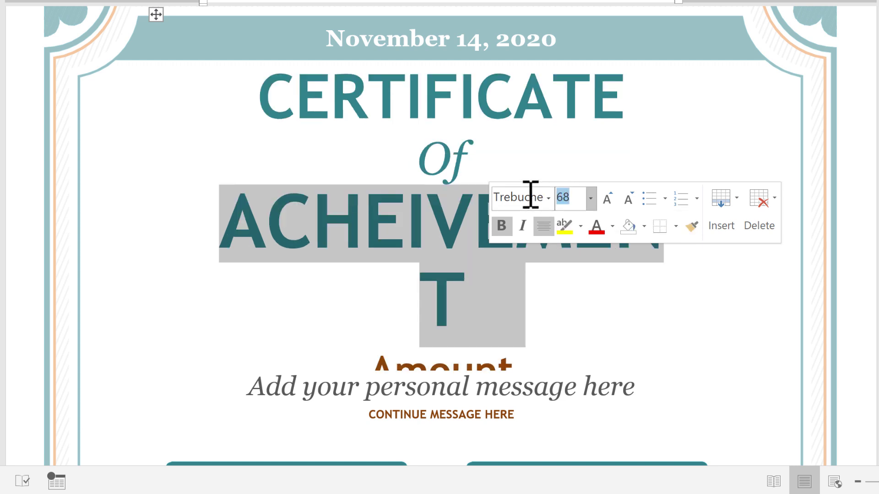
pyautogui.press('Return')
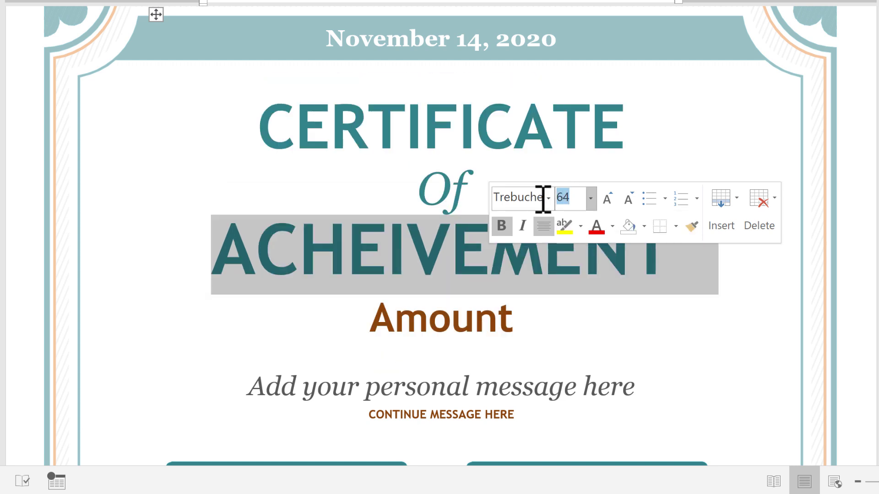
pyautogui.click(633, 313)
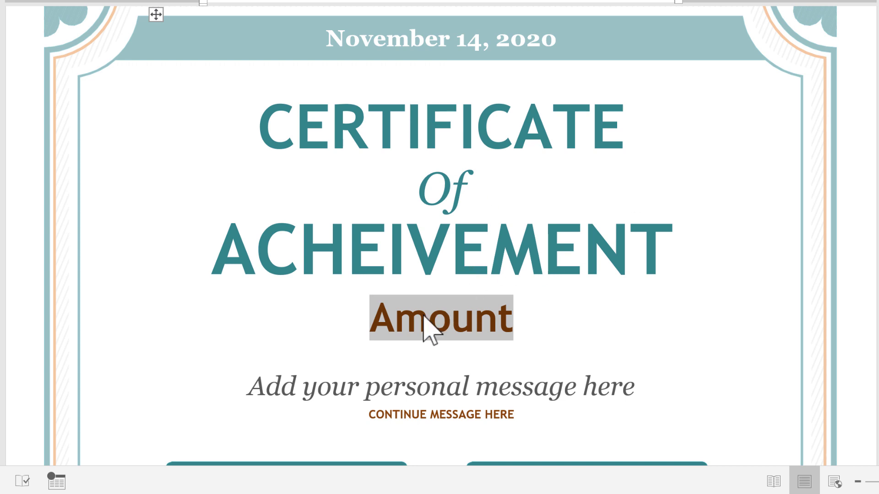
# - Type 'Excellence in Sales' in place of the Amount placeholder
pyautogui.write('Excellen')
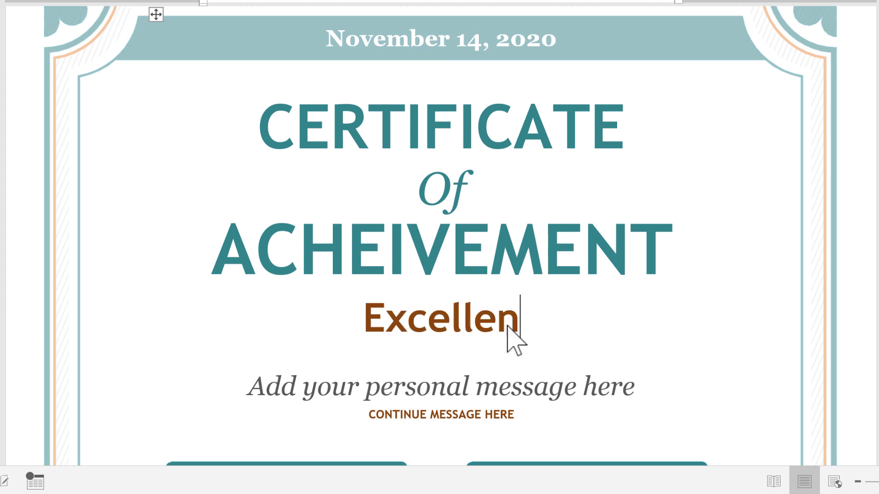
pyautogui.write('ce in Sales')
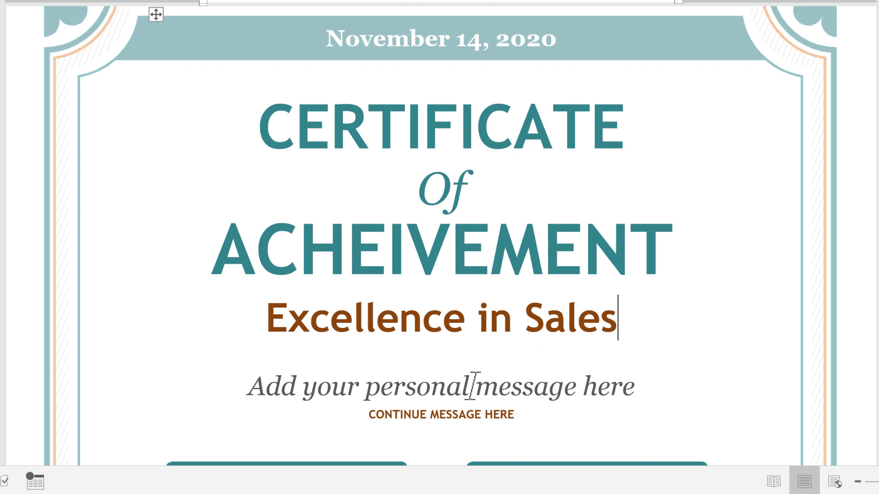
pyautogui.scroll(-1, 464, 389)
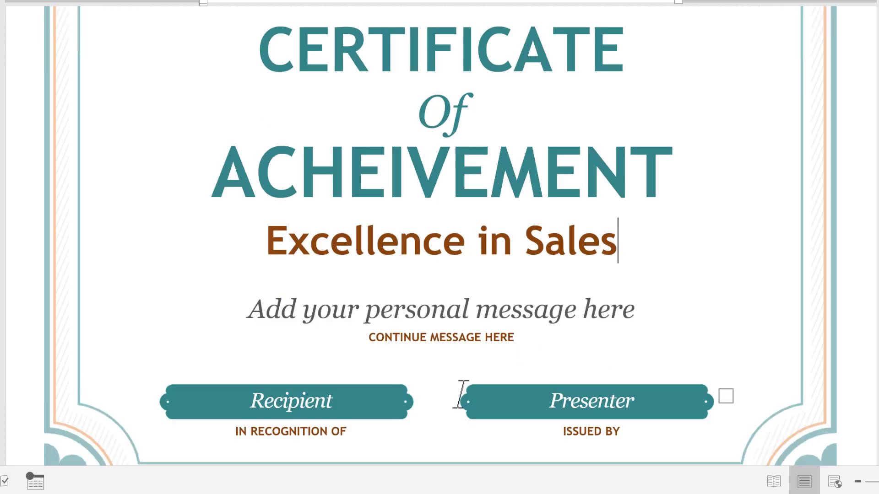
# - Enter the message 'Congratulations from the Leadership Team' and set it to 22 pt
pyautogui.click(365, 295)
pyautogui.write('Congratulations from the L')
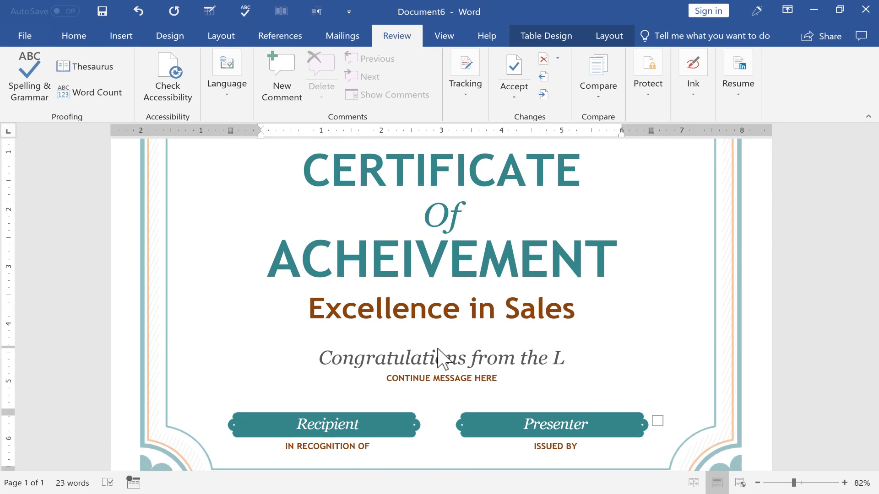
pyautogui.write('eadership T')
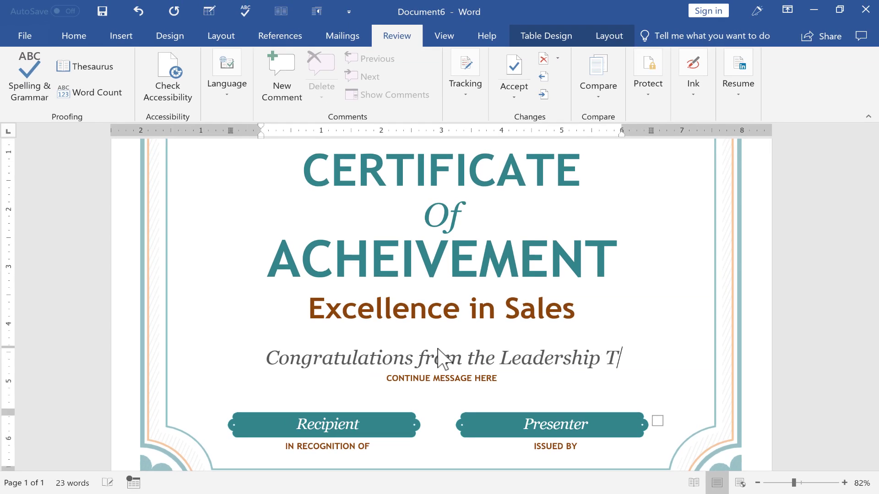
pyautogui.write('emam')
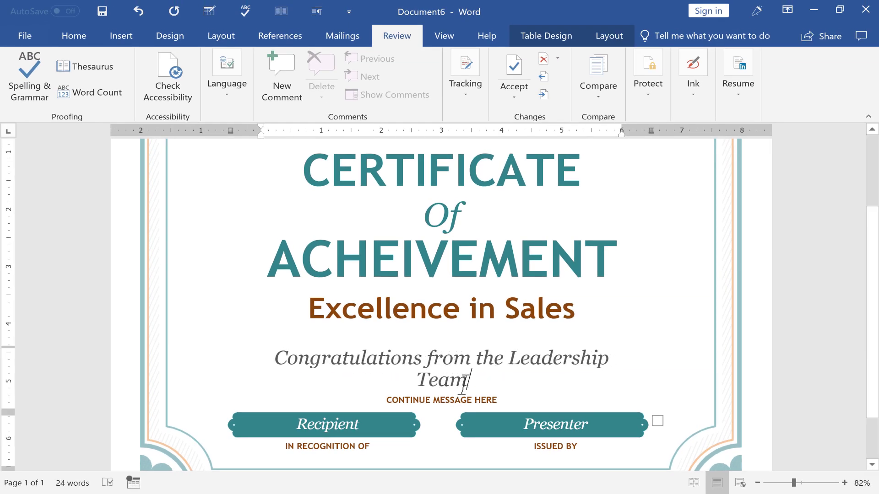
pyautogui.tripleClick(357, 358)
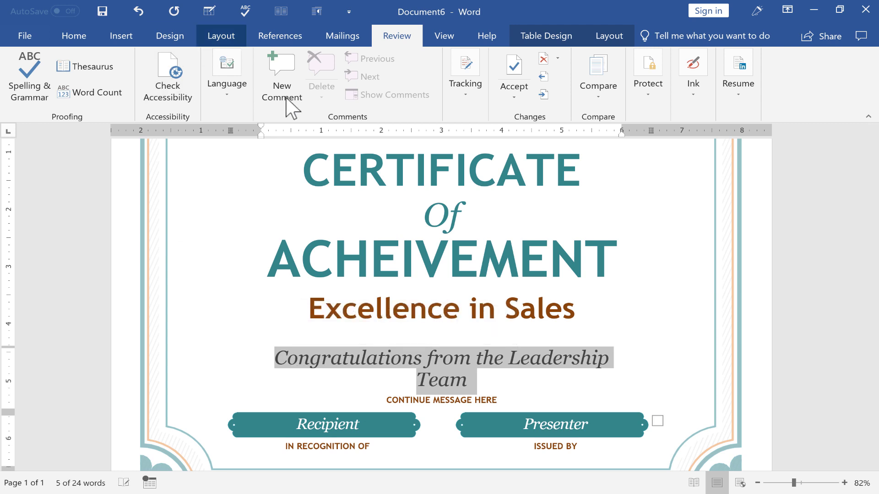
pyautogui.click(75, 41)
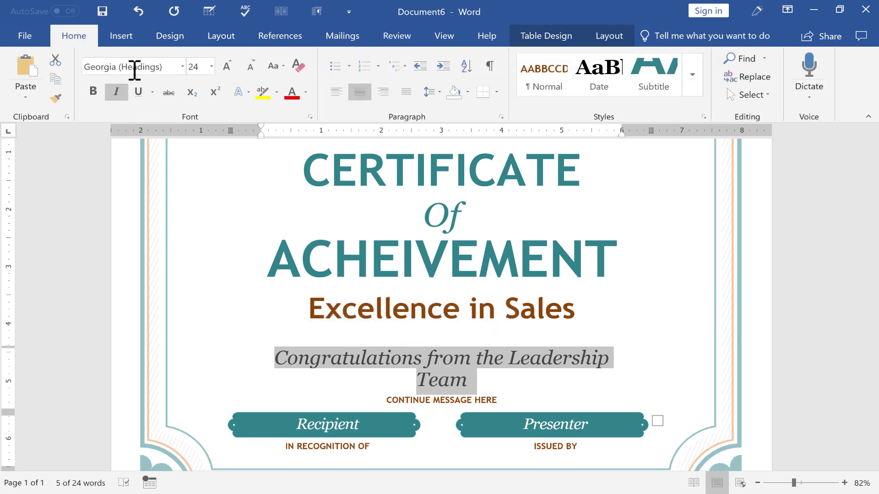
pyautogui.click(211, 68)
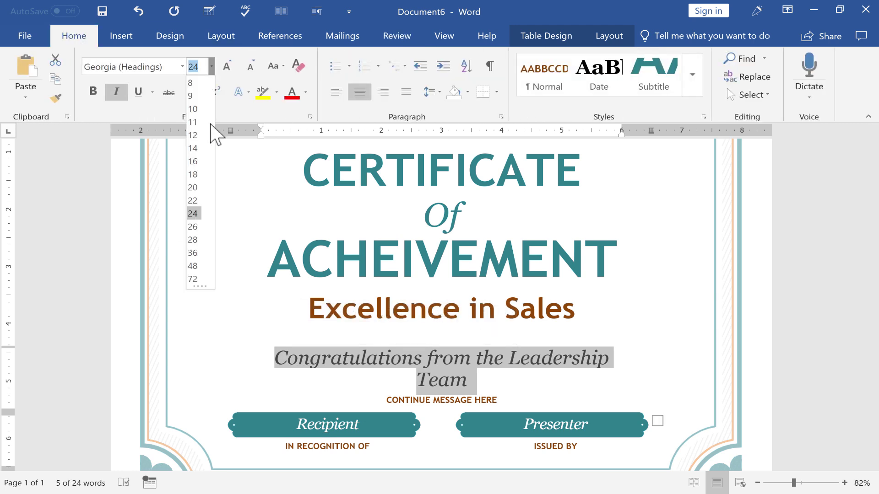
pyautogui.click(194, 199)
pyautogui.tripleClick(563, 383)
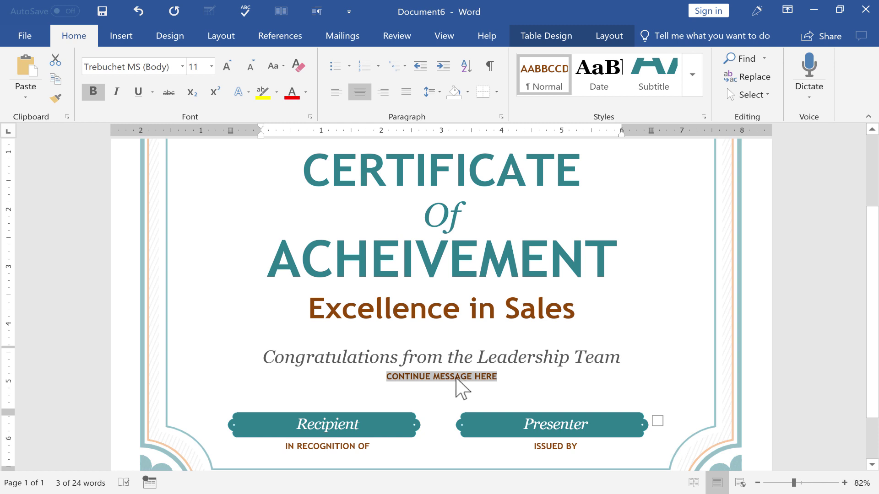
# - Delete the CONTINUE MESSAGE HERE line beneath the congratulations message
pyautogui.click(479, 389)
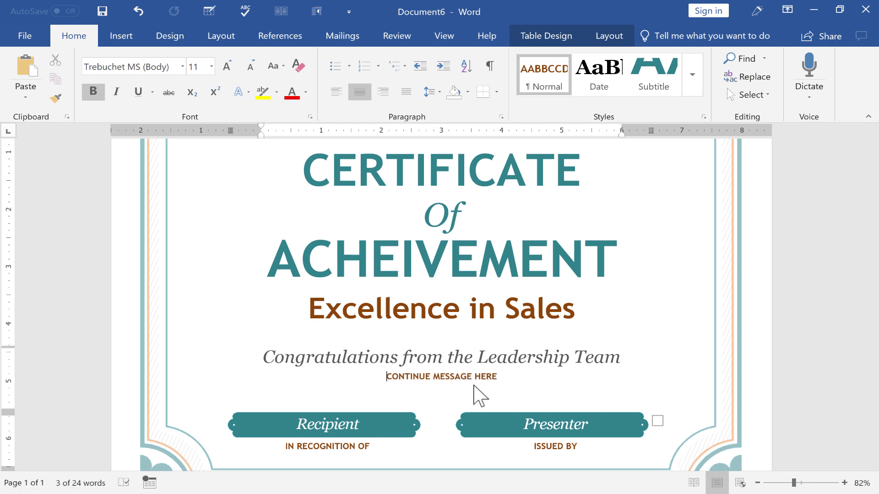
pyautogui.tripleClick(456, 377)
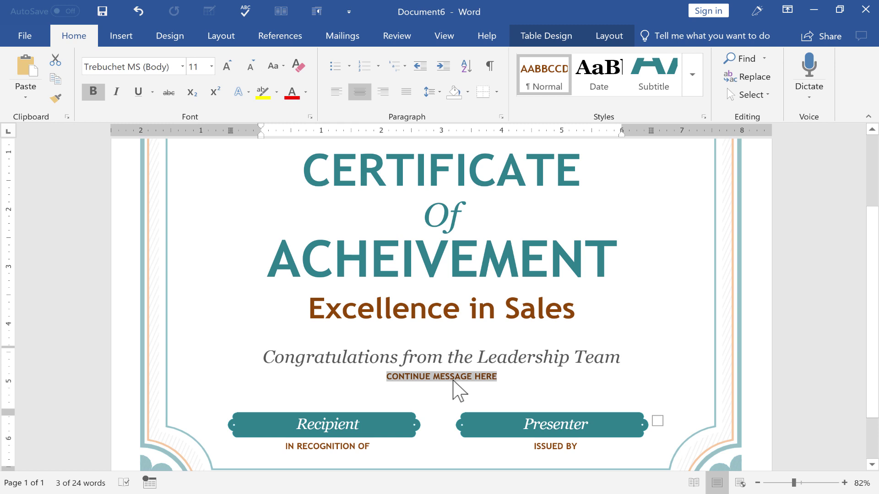
pyautogui.press('Delete')
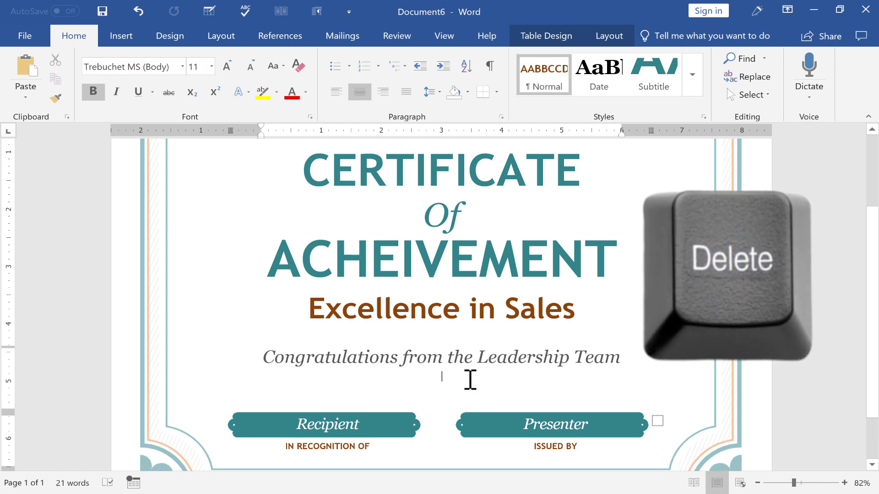
# - Type the recipient's full name over the Recipient placeholder in the left banner
pyautogui.click(322, 425)
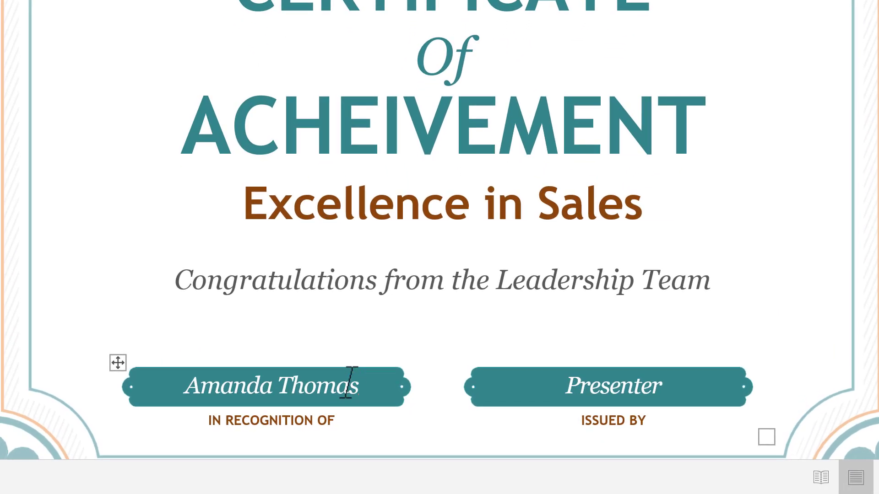
pyautogui.press('Tab')
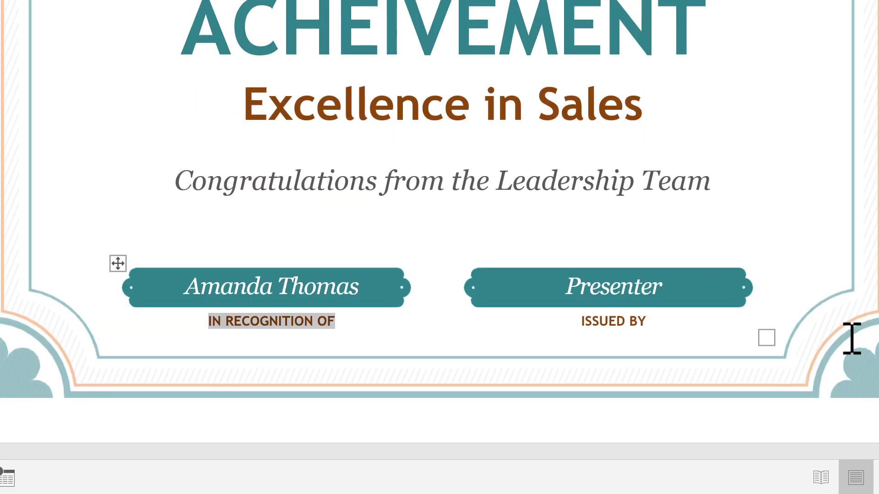
pyautogui.click(416, 74)
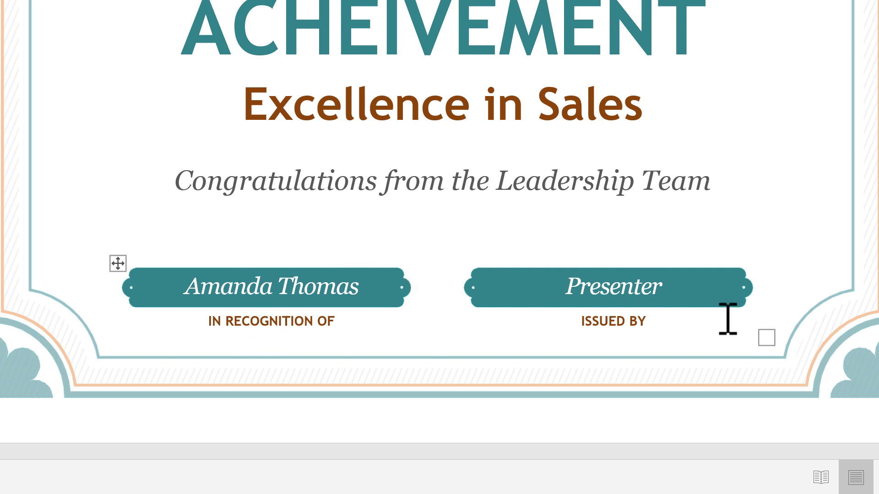
# - Type the presenter's full name into the Presenter banner, keeping the ISSUED BY caption below it
pyautogui.click(637, 281)
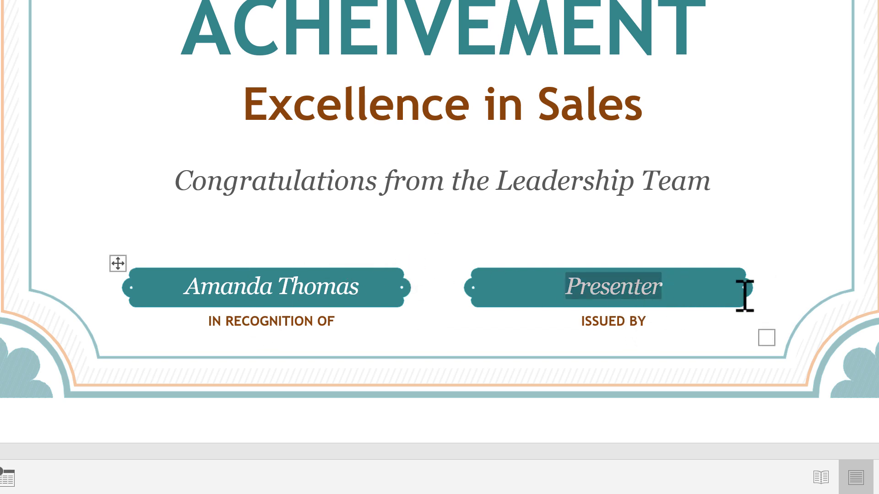
pyautogui.write('John Smith')
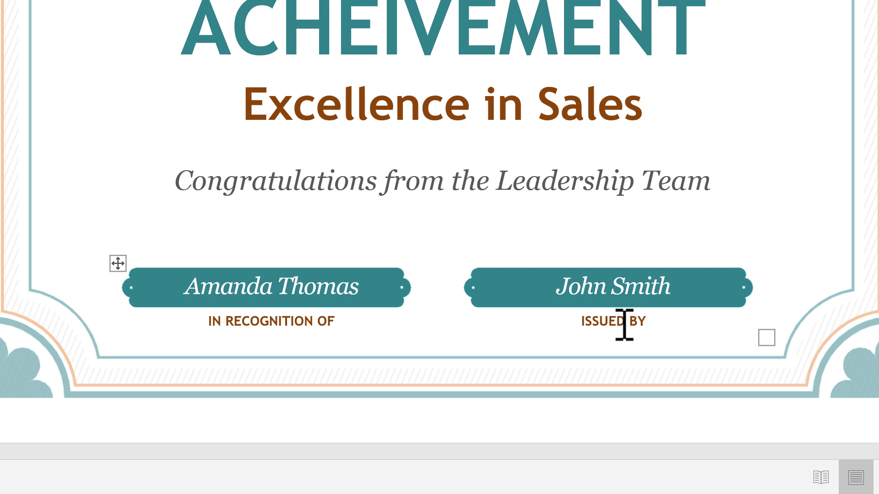
pyautogui.click(600, 320)
pyautogui.moveTo(600, 320); pyautogui.dragTo(602, 253)
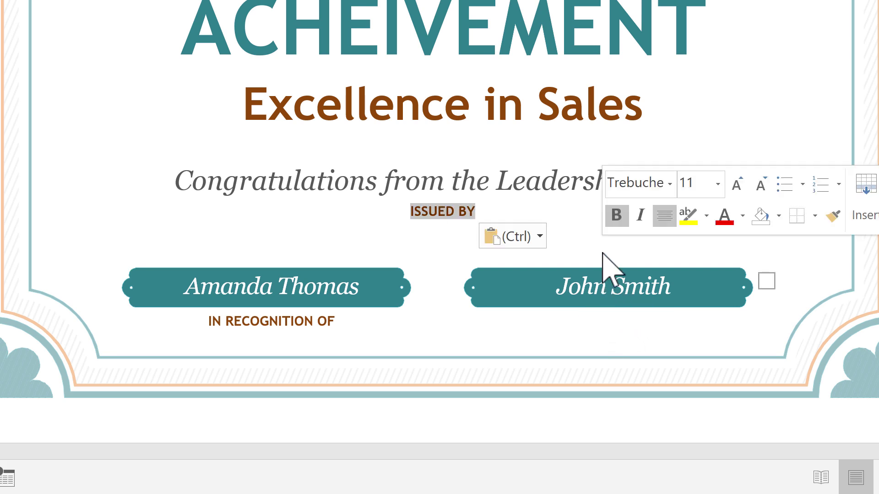
pyautogui.click(473, 215)
pyautogui.moveTo(473, 215); pyautogui.dragTo(609, 330)
pyautogui.moveTo(420, 339); pyautogui.dragTo(614, 328)
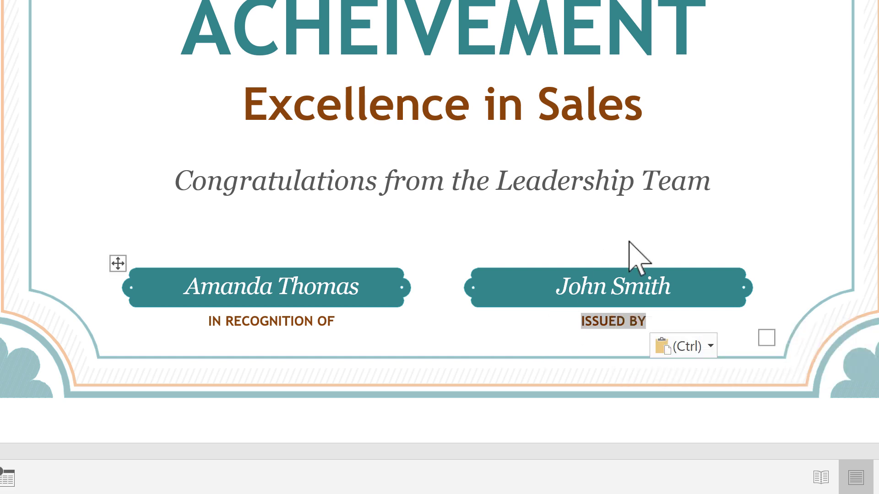
pyautogui.click(787, 230)
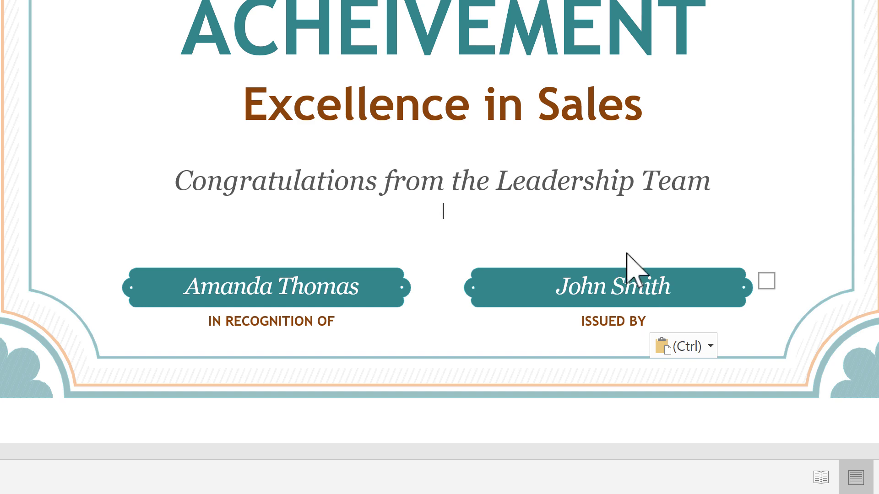
# - Cut the existing ISSUED BY caption out of the certificate
pyautogui.tripleClick(639, 322)
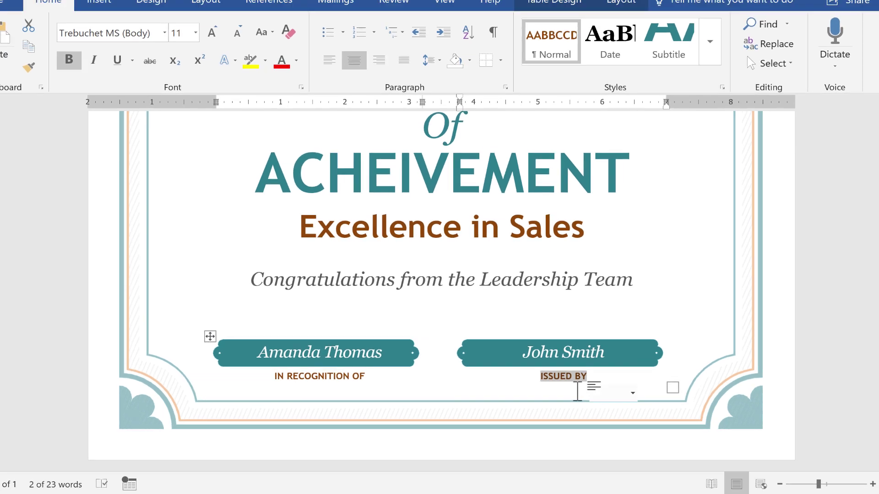
pyautogui.click(626, 326)
pyautogui.tripleClick(556, 388)
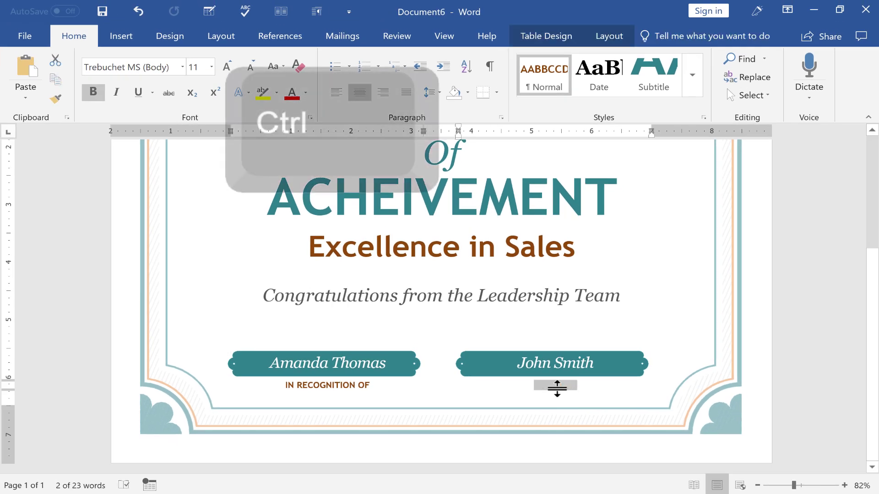
pyautogui.hotkey('ctrl', 'x')
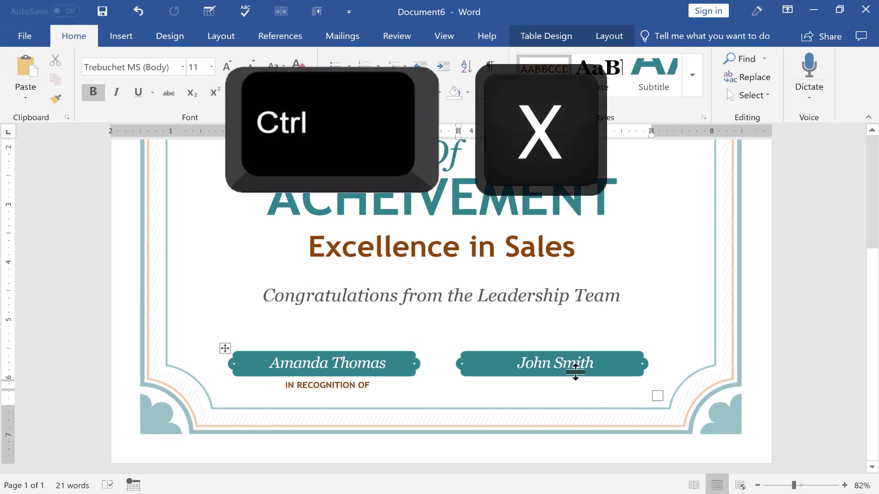
# - Insert a Simple Text Box over the presenter's banner and paste ISSUED BY into it
pyautogui.click(126, 40)
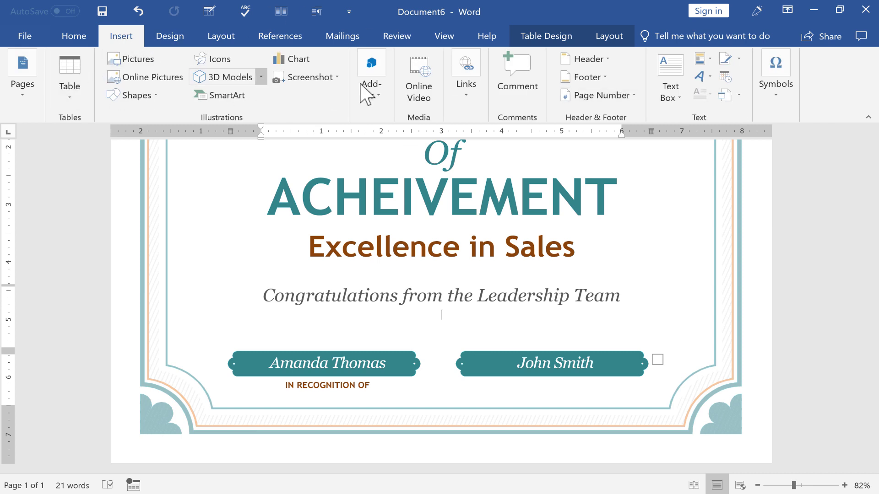
pyautogui.click(667, 74)
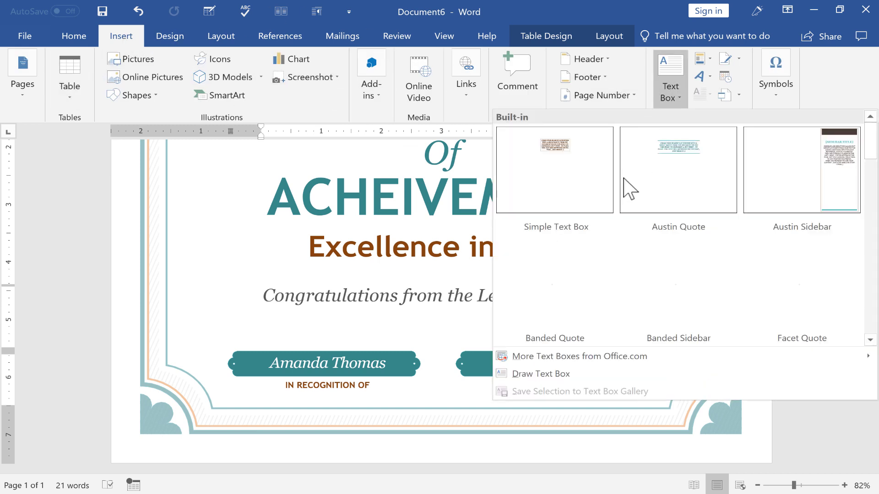
pyautogui.click(556, 142)
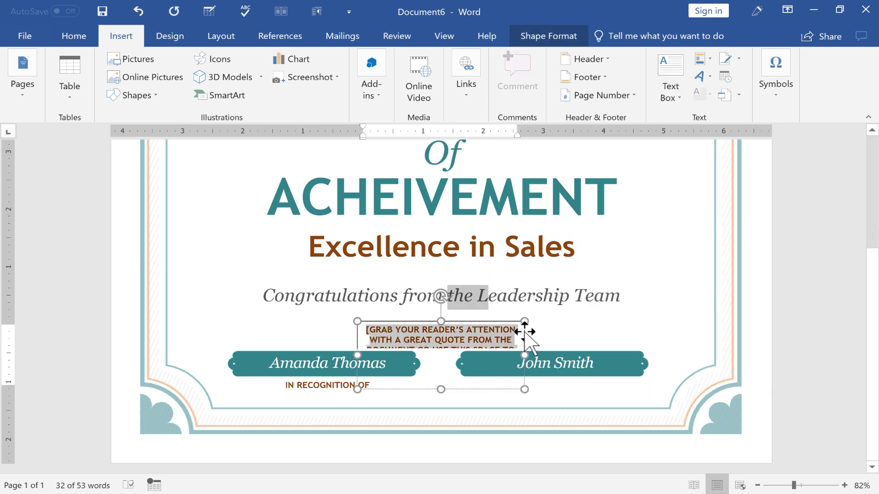
pyautogui.moveTo(525, 331); pyautogui.dragTo(636, 323)
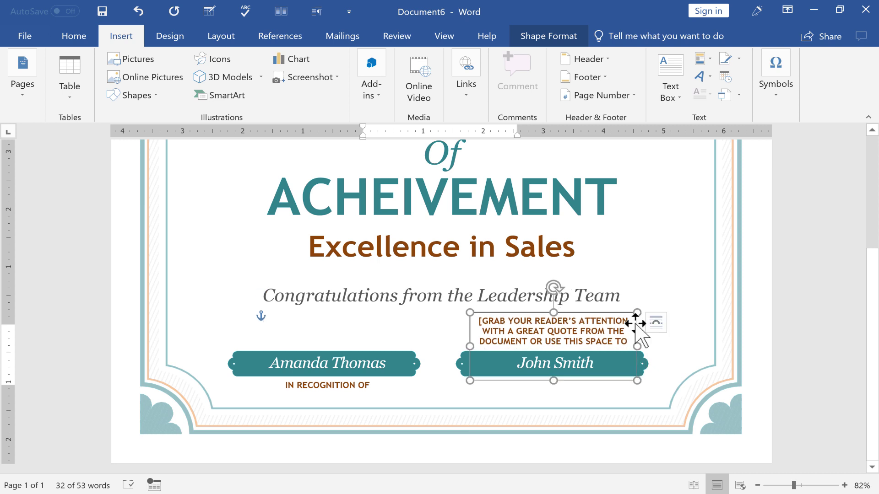
pyautogui.click(562, 341)
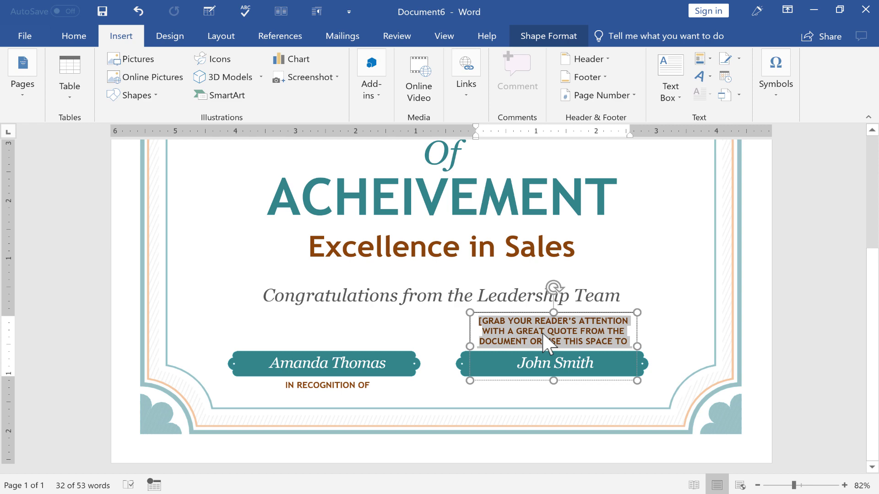
pyautogui.hotkey('ctrl', 'v')
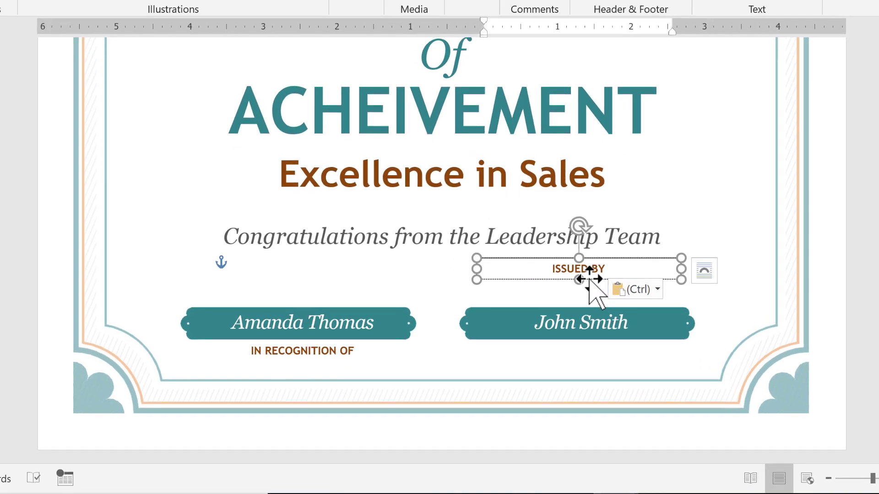
# - Nudge the ISSUED BY text box down and right until it sits directly above the name banner
pyautogui.moveTo(589, 279); pyautogui.dragTo(586, 303)
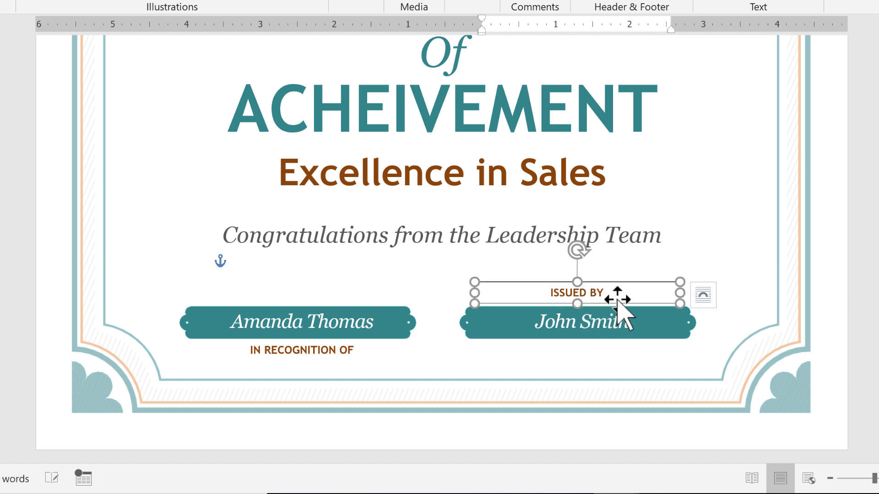
pyautogui.click(712, 225)
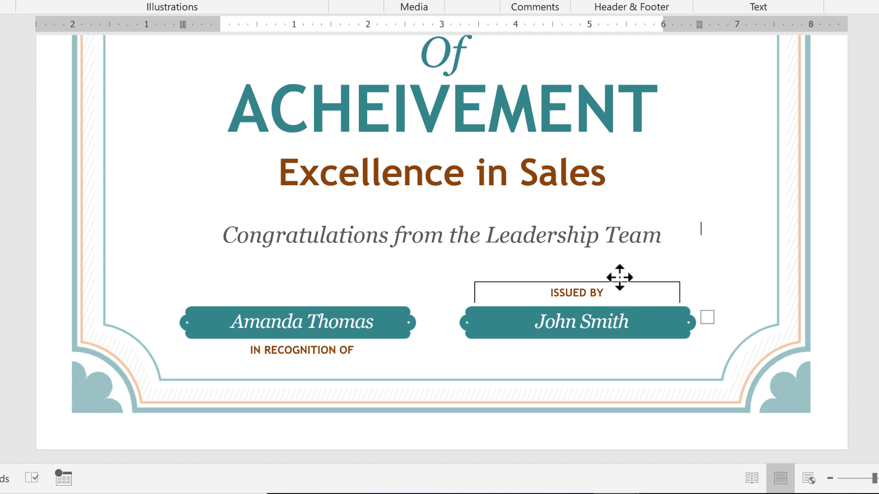
pyautogui.moveTo(620, 277); pyautogui.dragTo(611, 274)
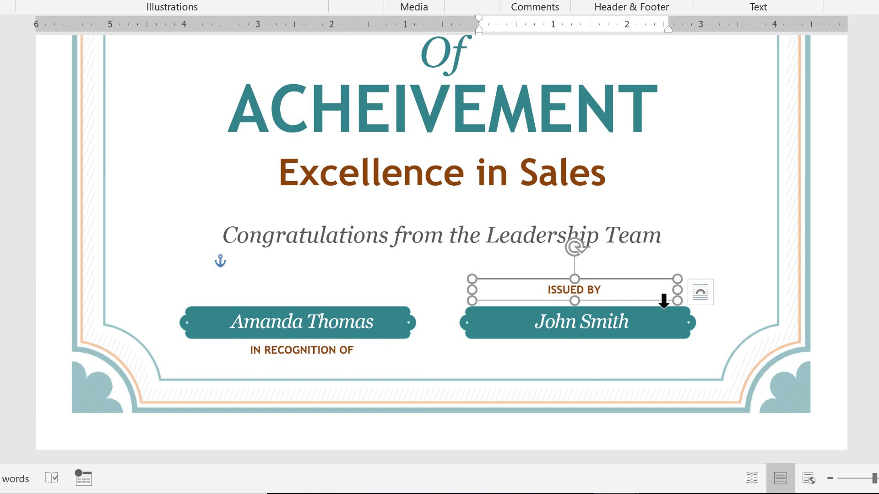
pyautogui.click(869, 260)
pyautogui.scroll(5, 868, 260)
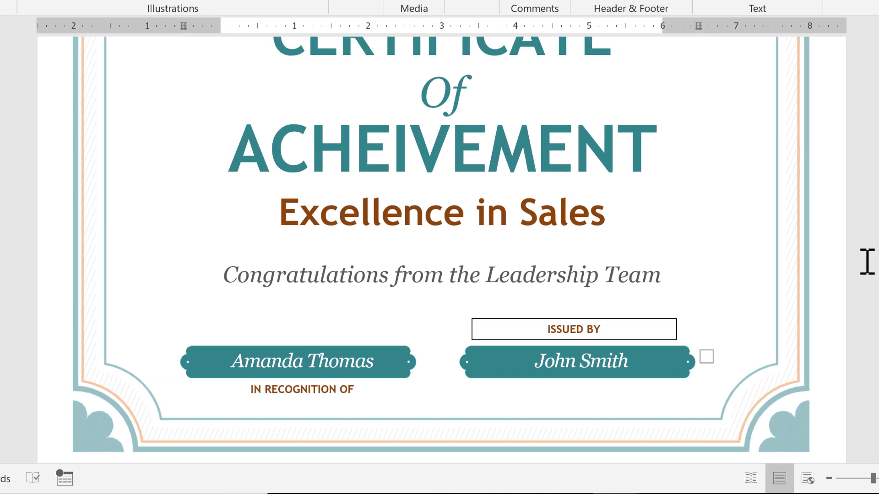
pyautogui.scroll(-3, 773, 322)
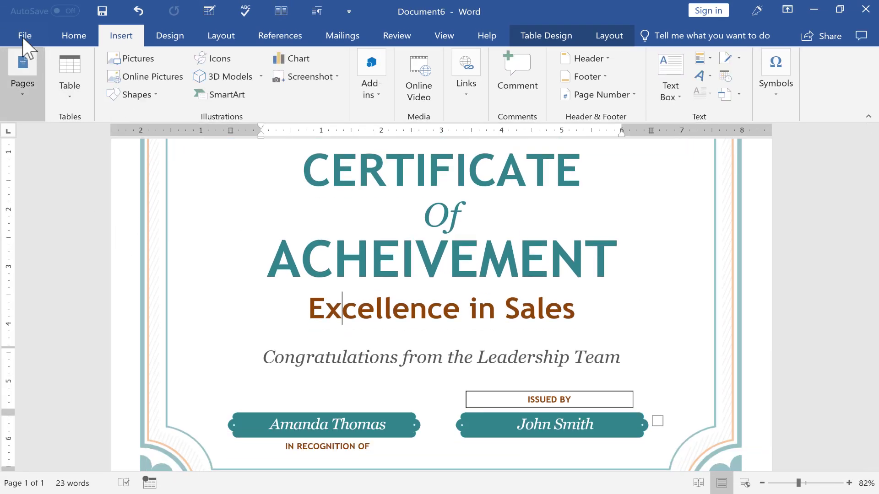
# - Preview the certificate in Print, dismiss the Share dialog, and return to the File Info page
pyautogui.click(23, 37)
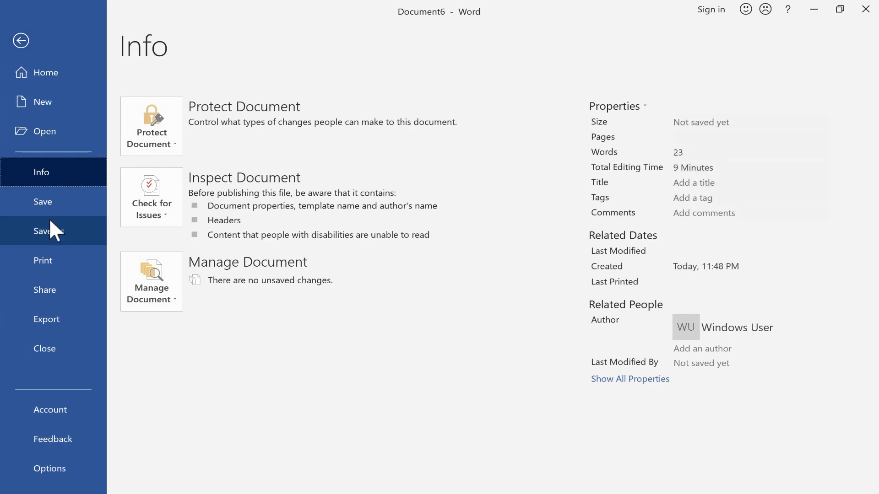
pyautogui.click(58, 265)
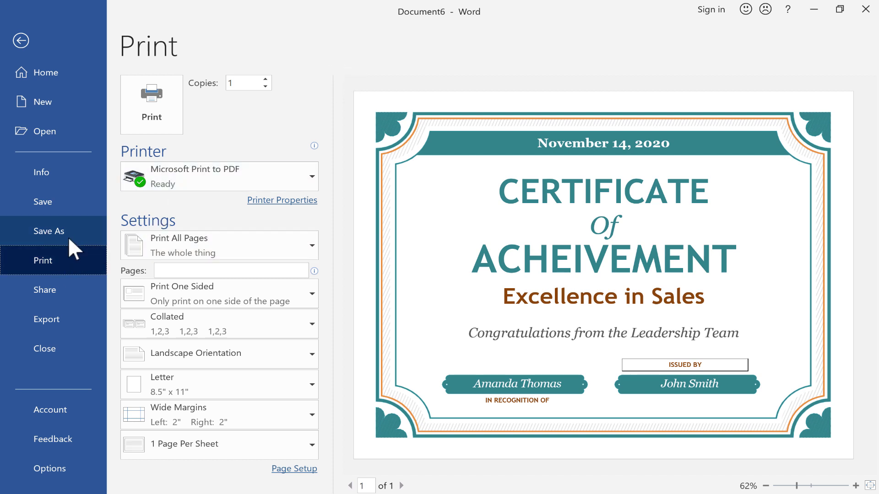
pyautogui.click(58, 291)
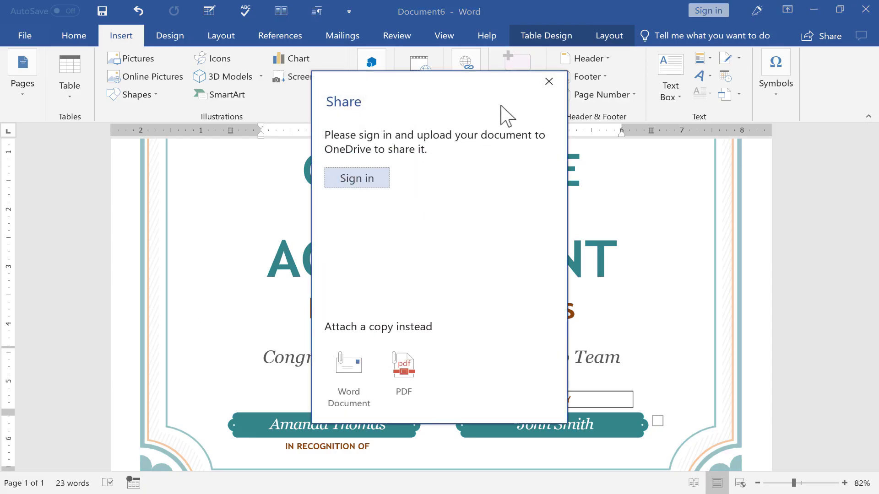
pyautogui.click(560, 83)
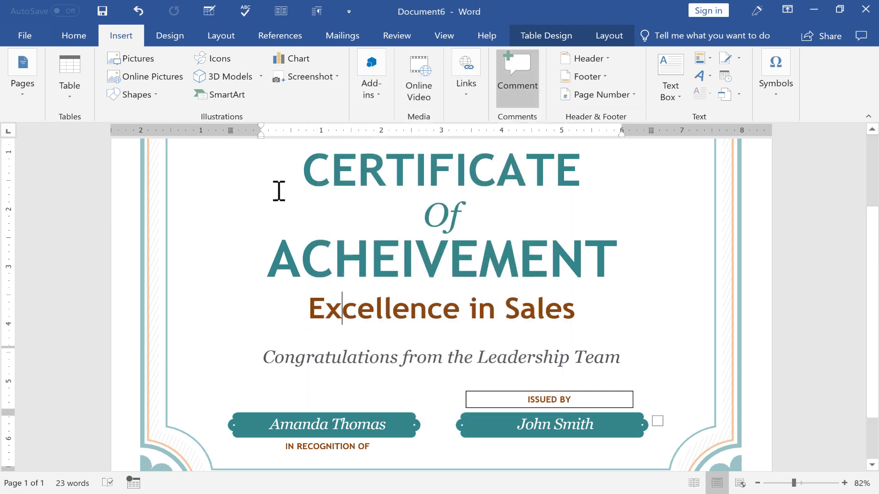
pyautogui.click(26, 36)
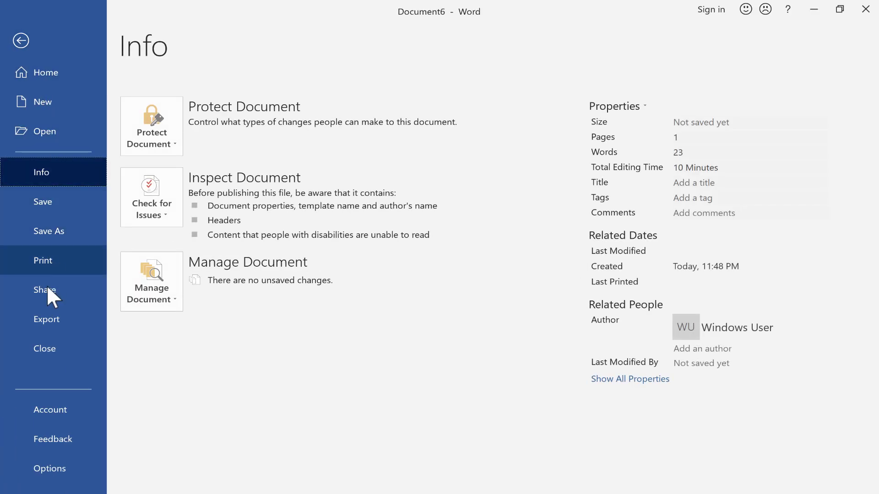
# - Export the certificate through Change File Type, choosing PDF to save November 14.pdf on the Desktop
pyautogui.click(51, 321)
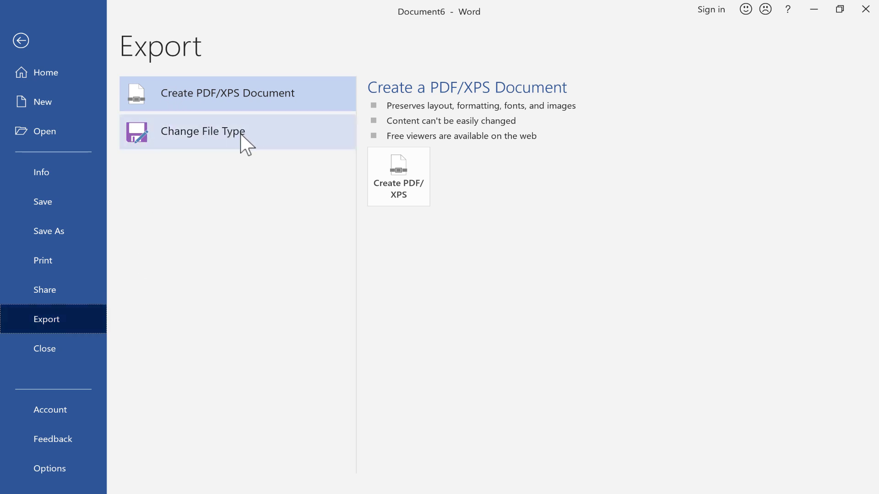
pyautogui.click(243, 146)
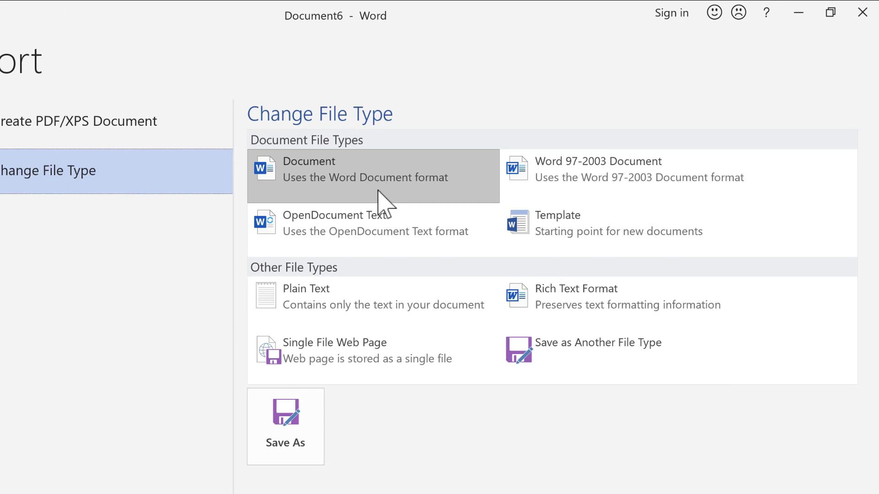
pyautogui.click(589, 353)
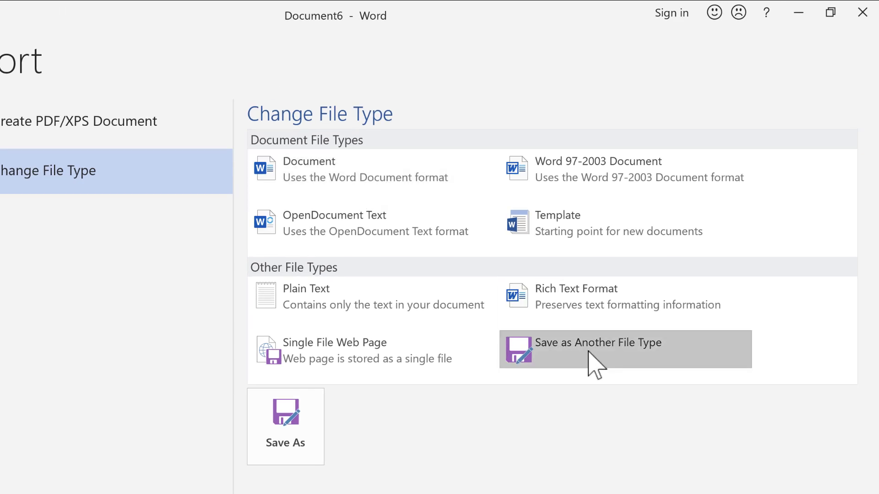
pyautogui.press('Escape')
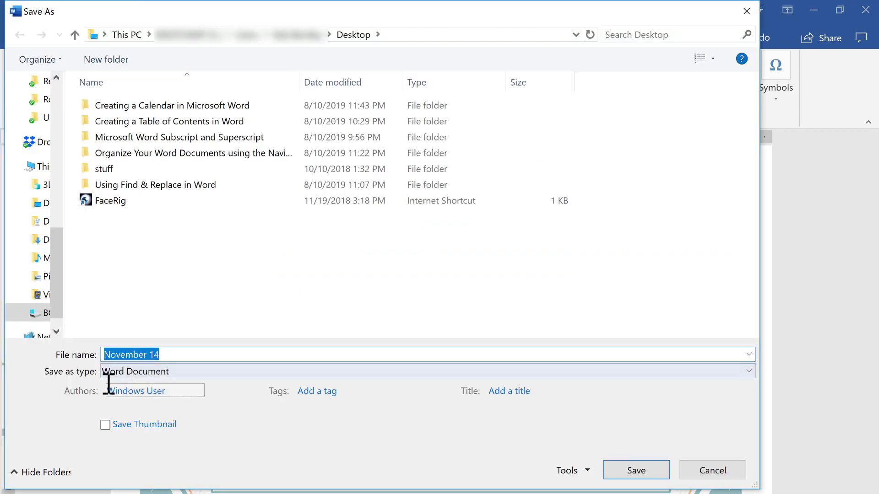
pyautogui.click(180, 370)
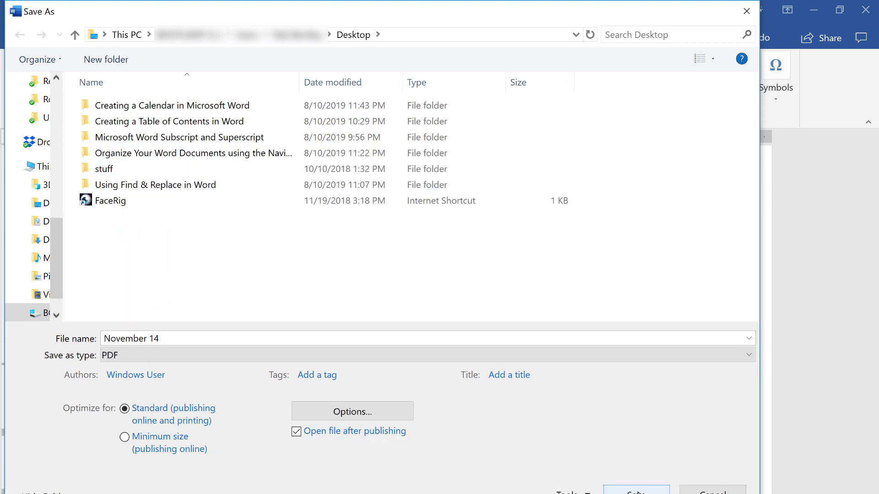
pyautogui.click(311, 355)
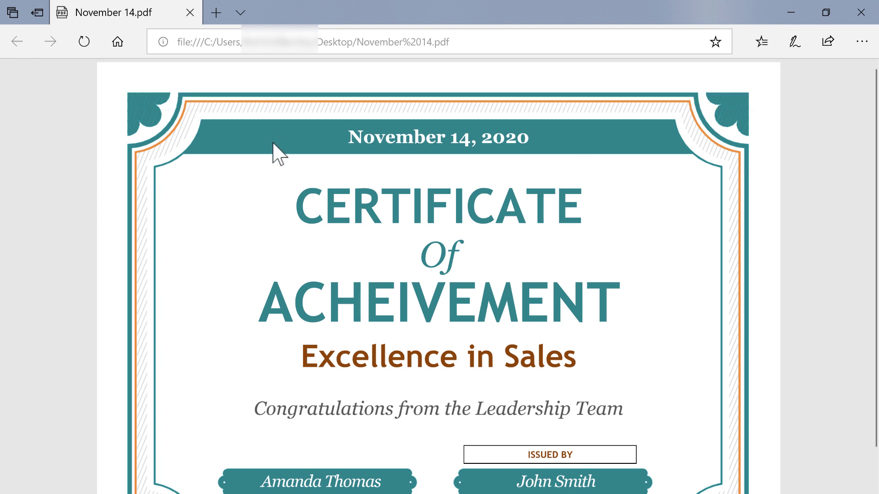
# - Scroll through November 14.pdf in Edge to review the finished Excellence in Sales certificate
pyautogui.scroll(-2, 680, 138)
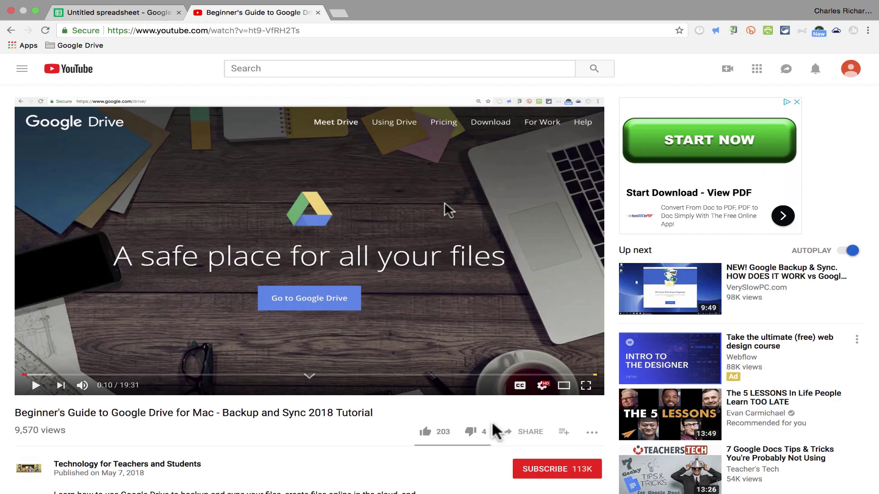
# - Subscribe to the Technology for Teachers and Students channel and turn on notifications for all videos
pyautogui.click(540, 470)
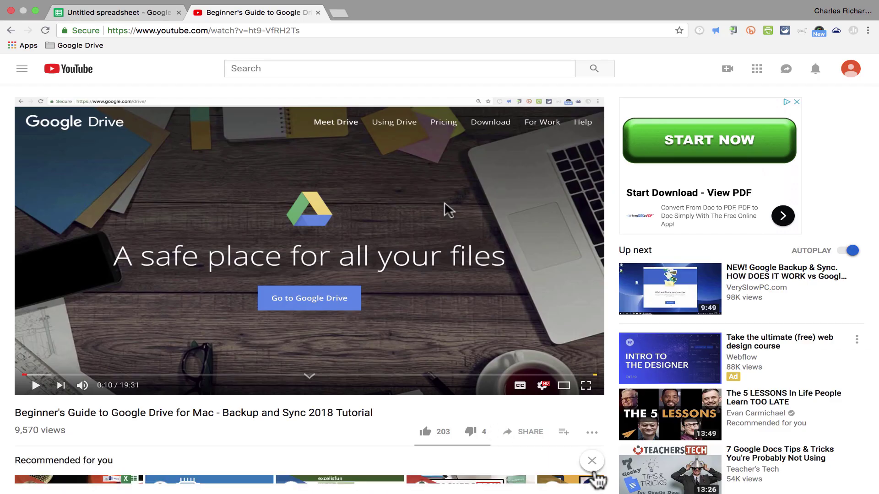
pyautogui.scroll(-5, 595, 476)
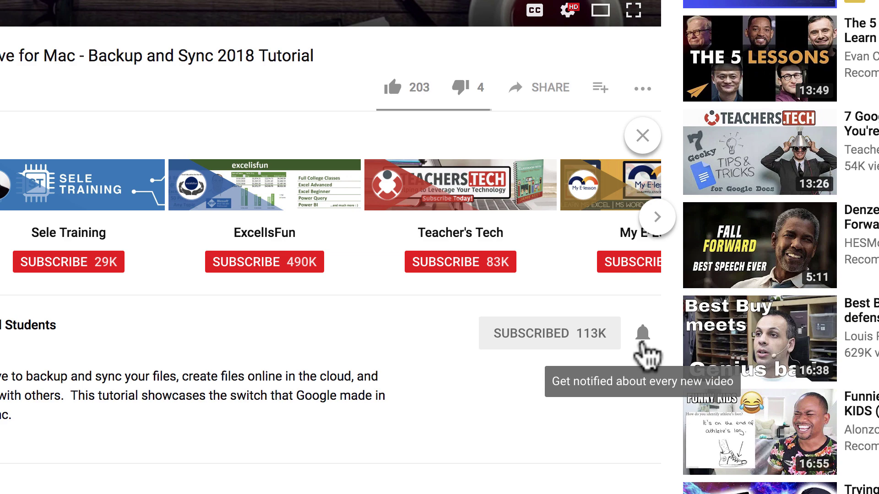
pyautogui.click(641, 343)
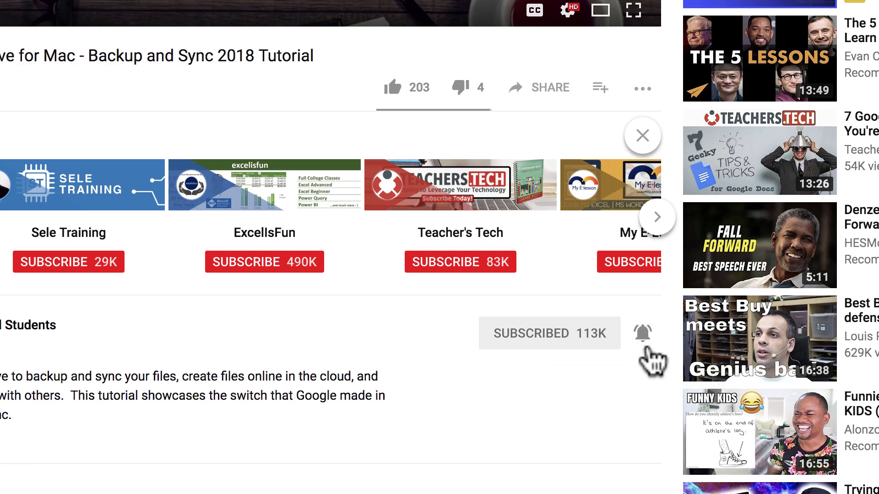